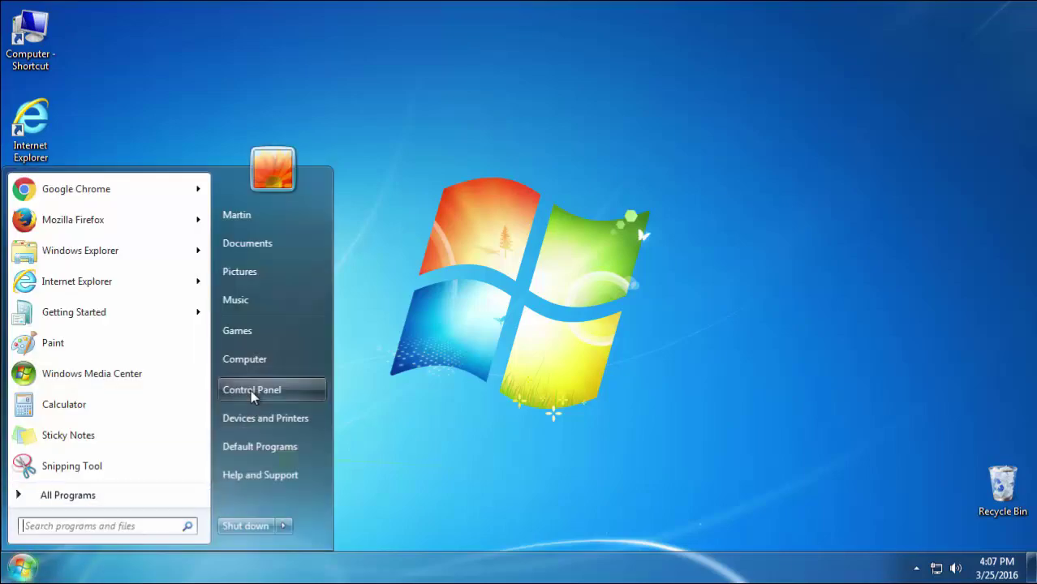
Uninstall Qksee 1.00 from Programs and Features, sorting programs by install date to find it
{"action": "left_click", "coordinate": [251, 391]}
{"action": "left_click", "coordinate": [293, 359]}
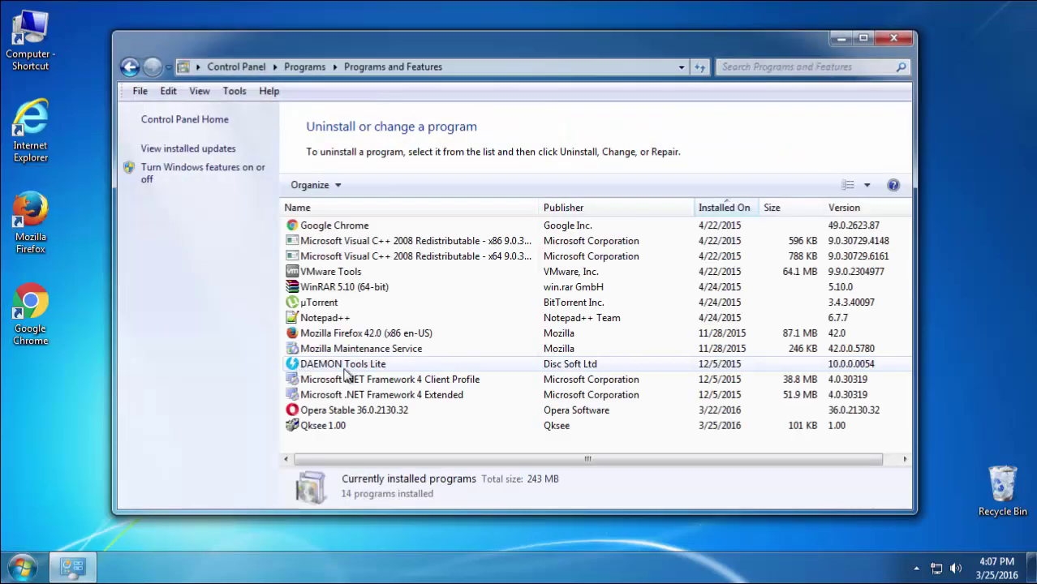
{"action": "left_click", "coordinate": [725, 207]}
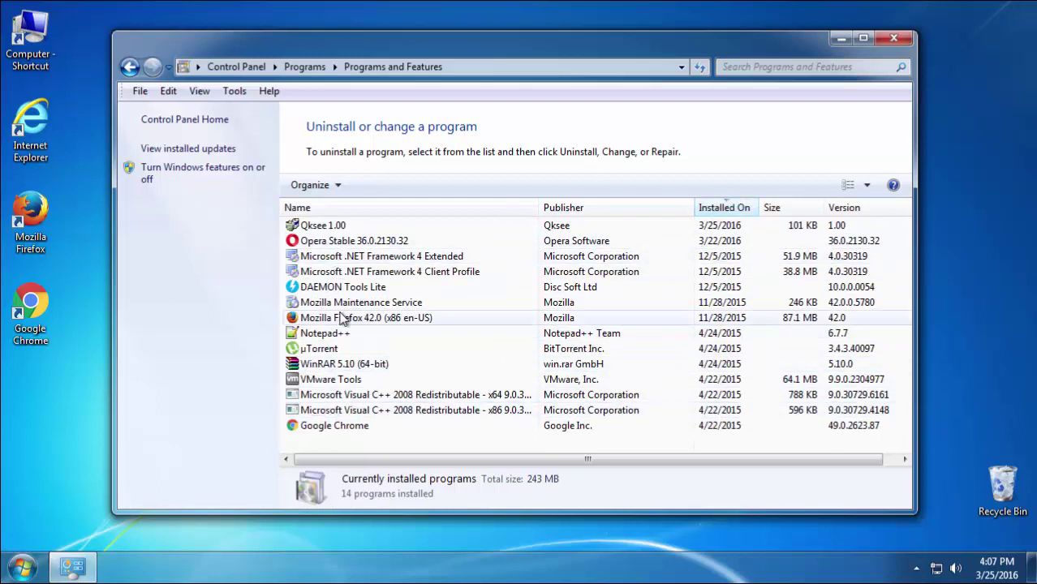
{"action": "left_click", "coordinate": [336, 227]}
{"action": "left_click", "coordinate": [378, 185]}
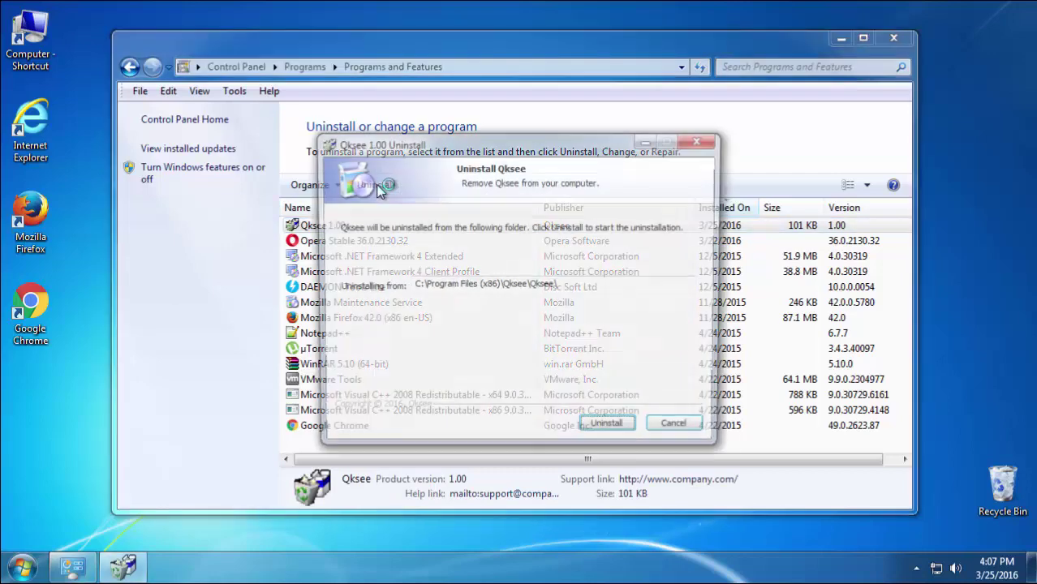
{"action": "left_click", "coordinate": [596, 431]}
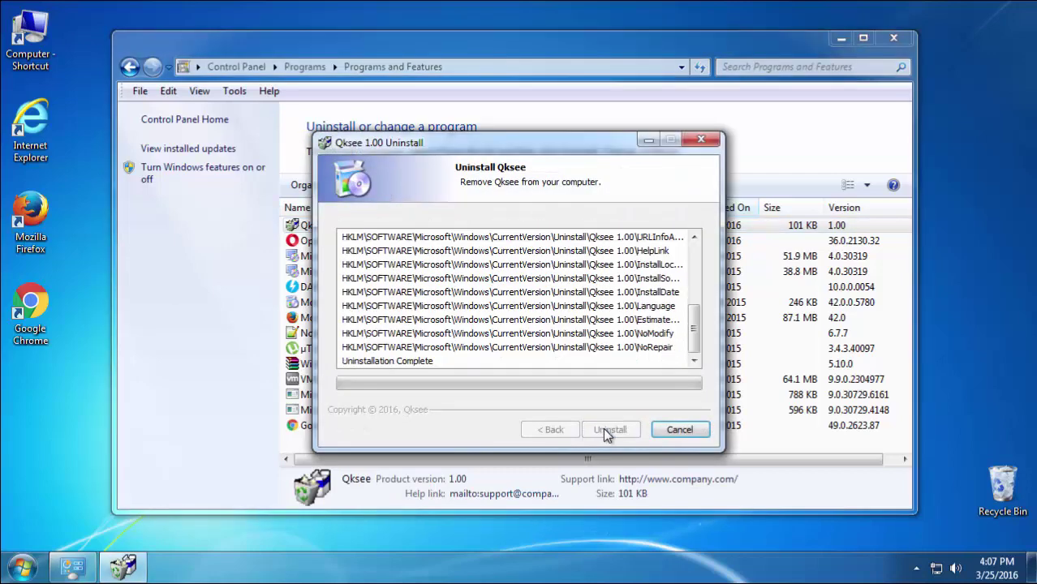
{"action": "left_click", "coordinate": [604, 429]}
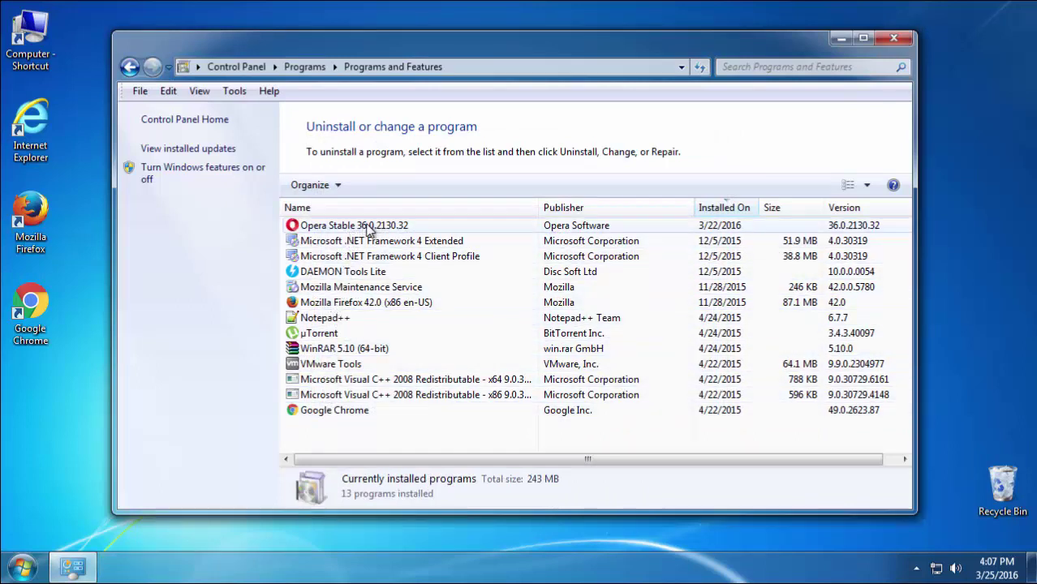
Close Programs and Features and restart Windows from the Start menu's shutdown options
{"action": "left_click", "coordinate": [898, 36]}
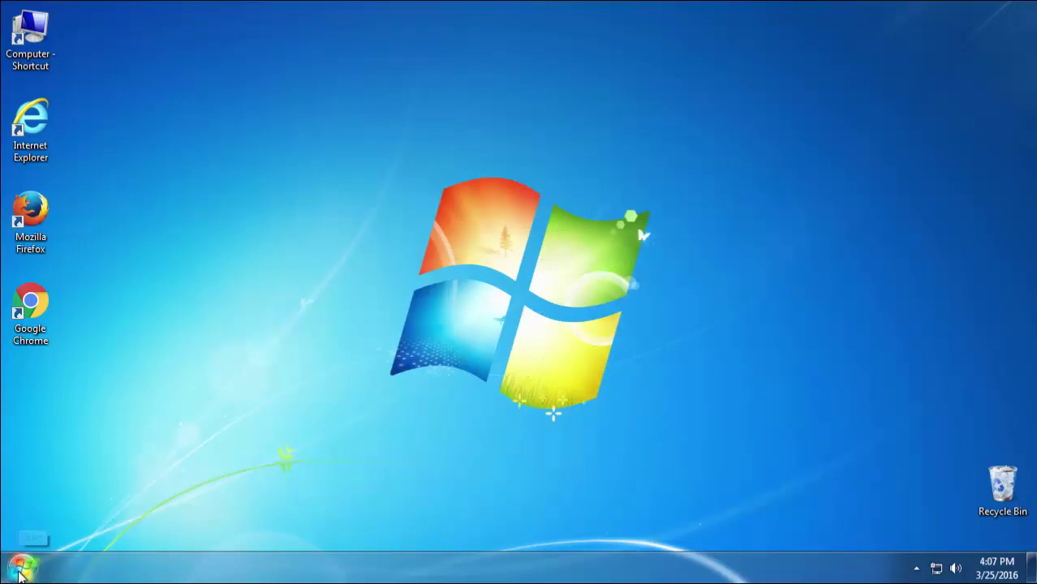
{"action": "left_click", "coordinate": [22, 568]}
{"action": "left_click", "coordinate": [284, 527]}
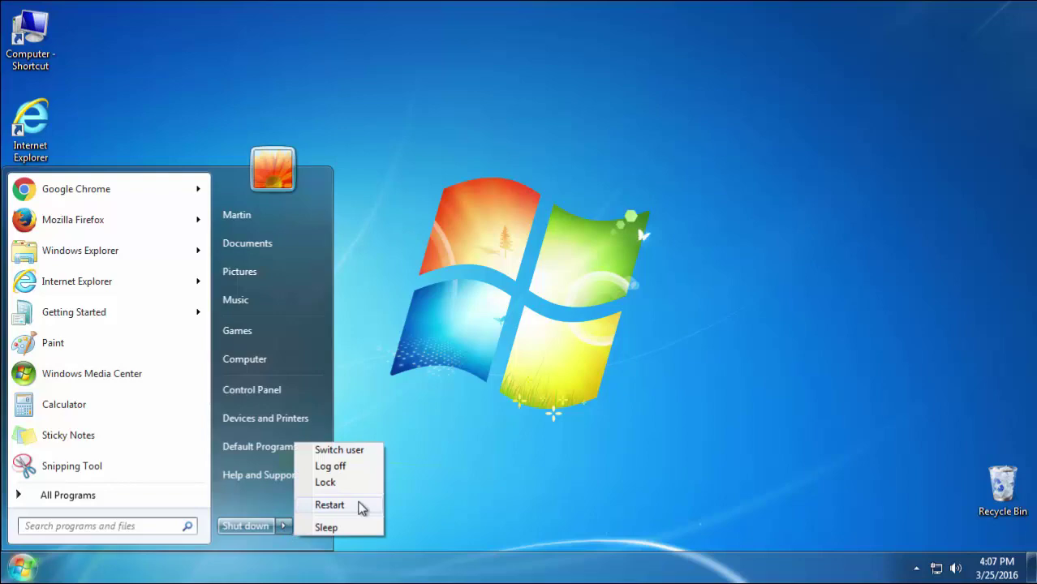
{"action": "left_click", "coordinate": [362, 504]}
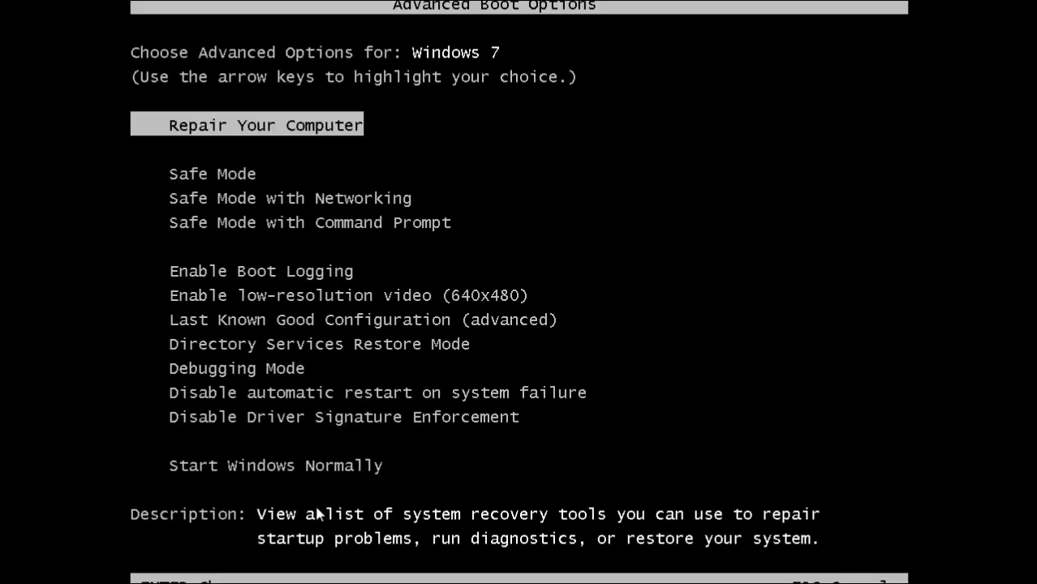
Boot into Safe Mode and launch Registry Editor by searching 'regedit'
{"action": "key", "text": "Down"}
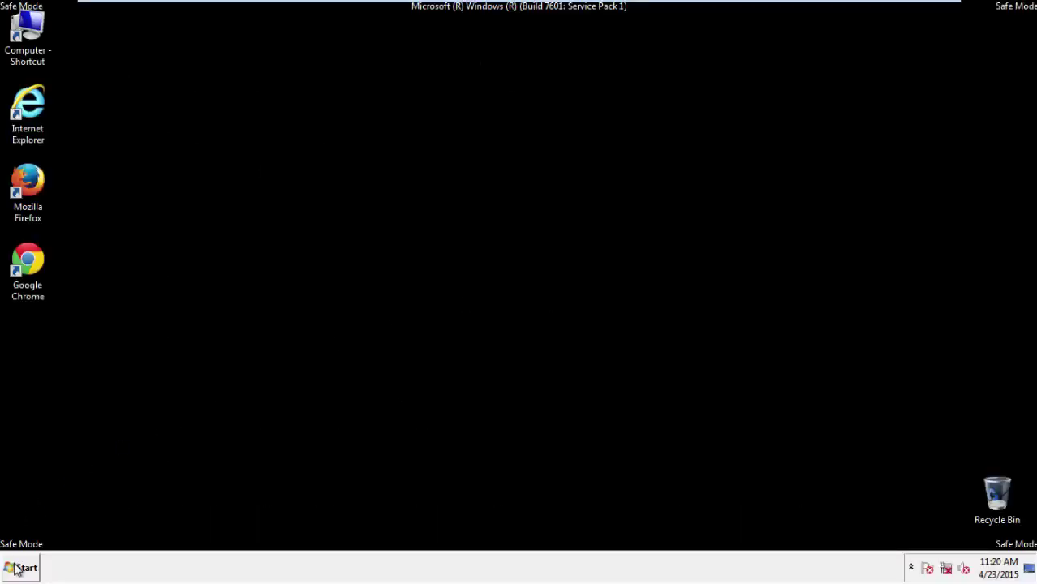
{"action": "left_click", "coordinate": [16, 571]}
{"action": "left_click", "coordinate": [47, 534]}
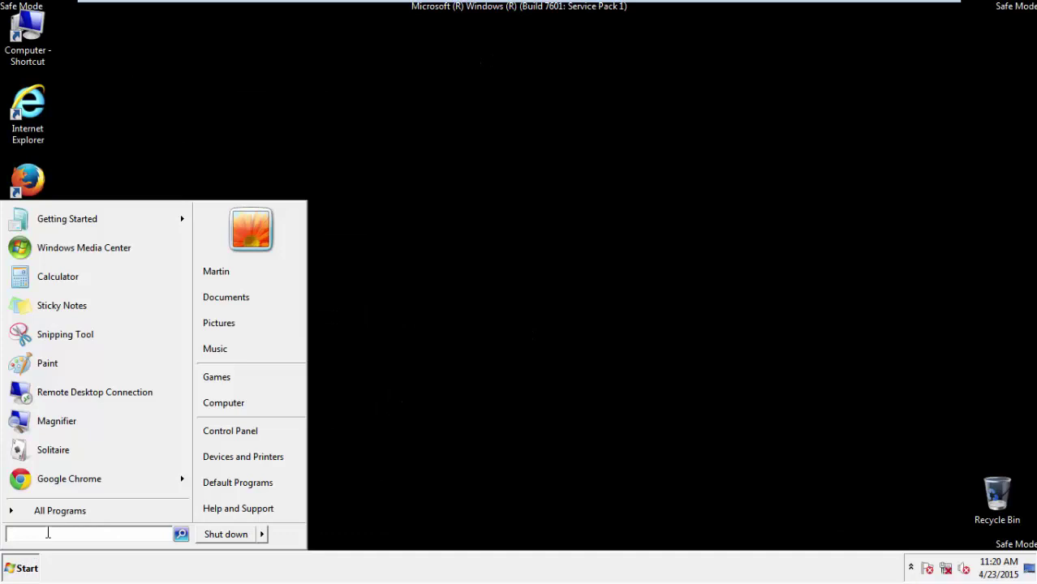
{"action": "type", "text": "regedi"}
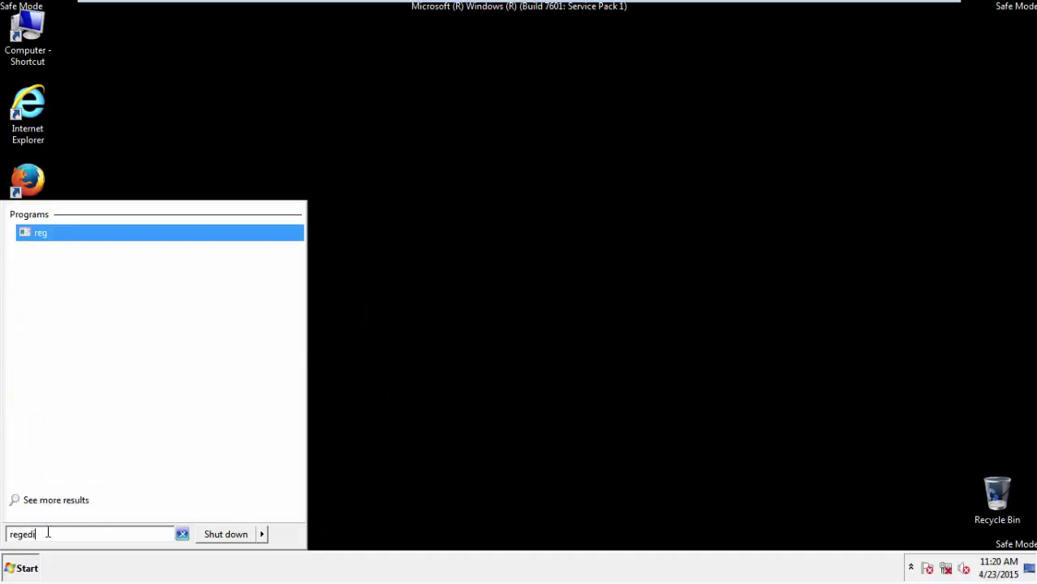
{"action": "type", "text": "t"}
{"action": "key", "text": "Return"}
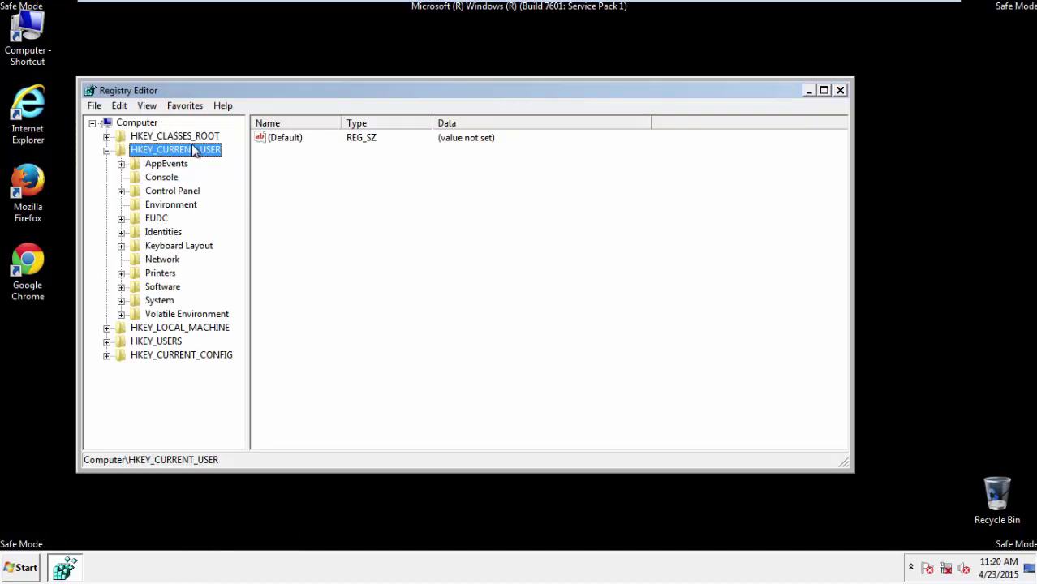
Expand HKEY_CURRENT_USER > Software > Microsoft > Internet Explorer in the registry tree
{"action": "left_click", "coordinate": [107, 150]}
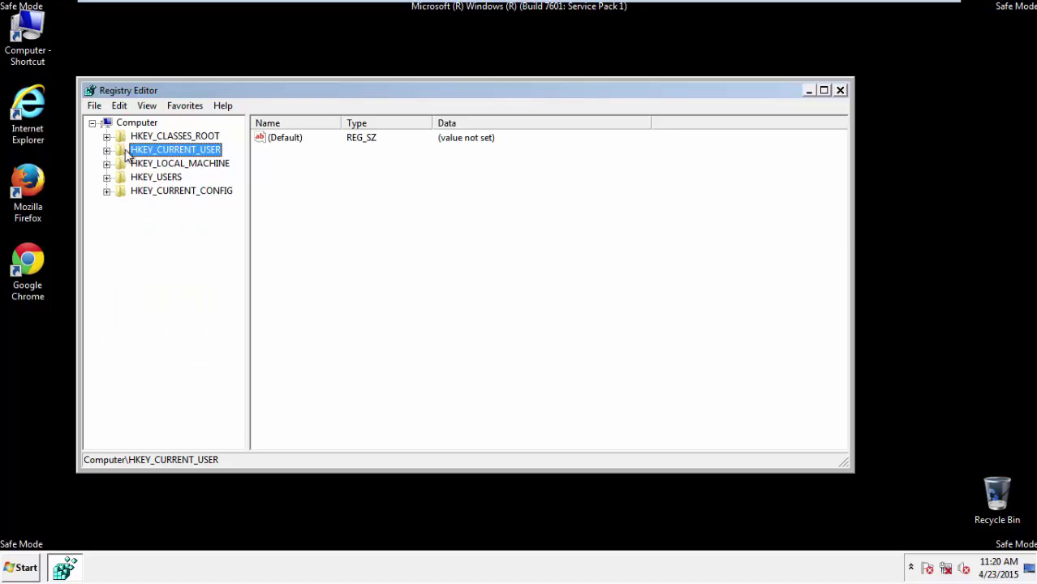
{"action": "double_click", "coordinate": [171, 153]}
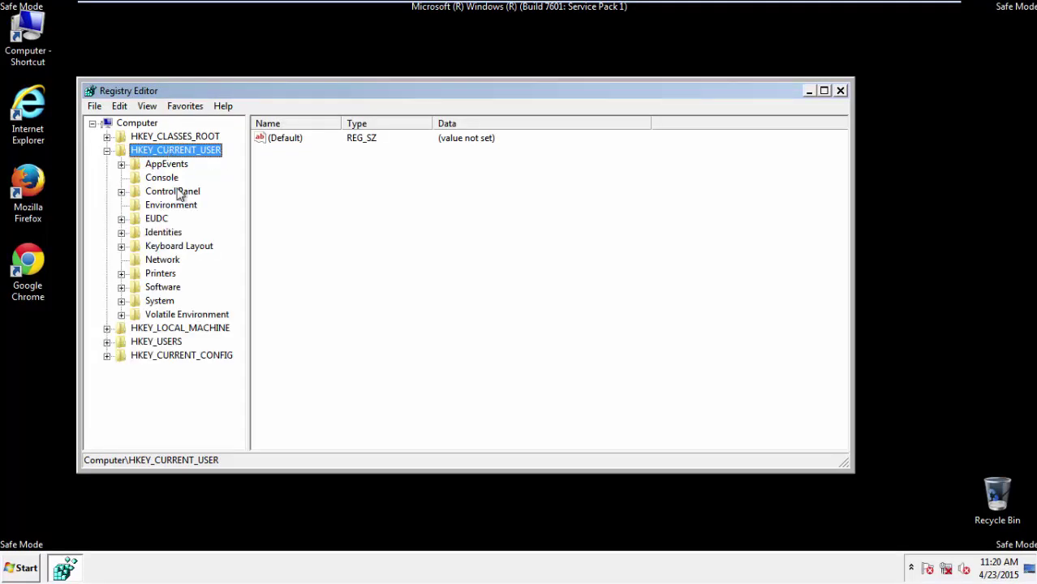
{"action": "double_click", "coordinate": [163, 288]}
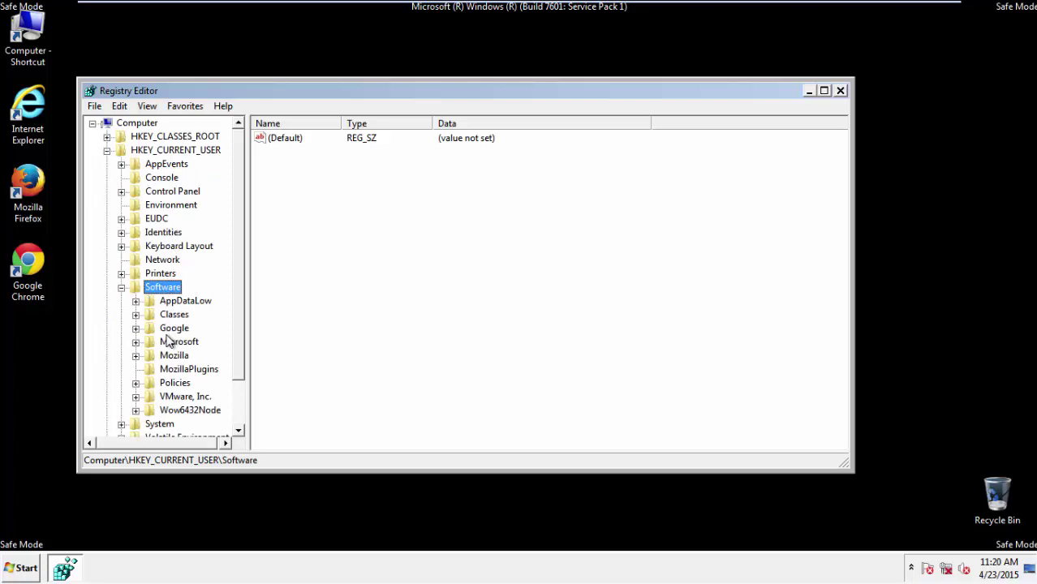
{"action": "double_click", "coordinate": [168, 344]}
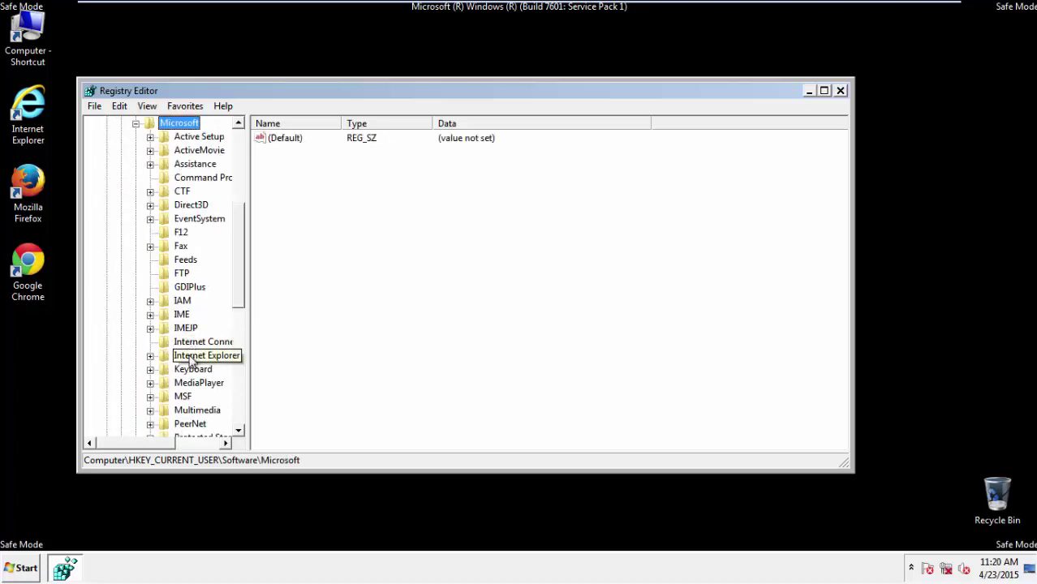
{"action": "double_click", "coordinate": [191, 359]}
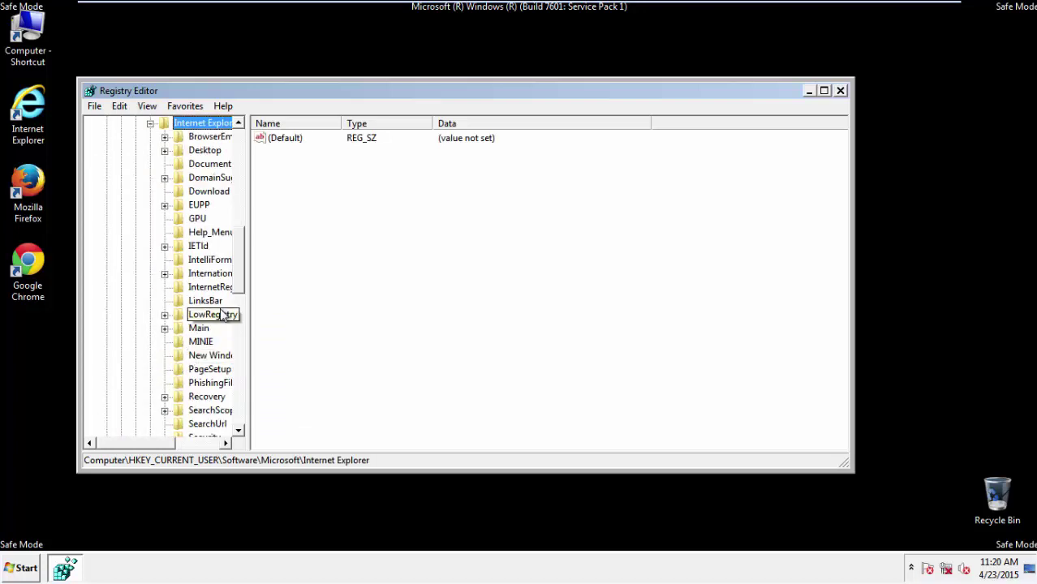
{"action": "left_click_drag", "start_coordinate": [240, 276], "coordinate": [239, 296]}
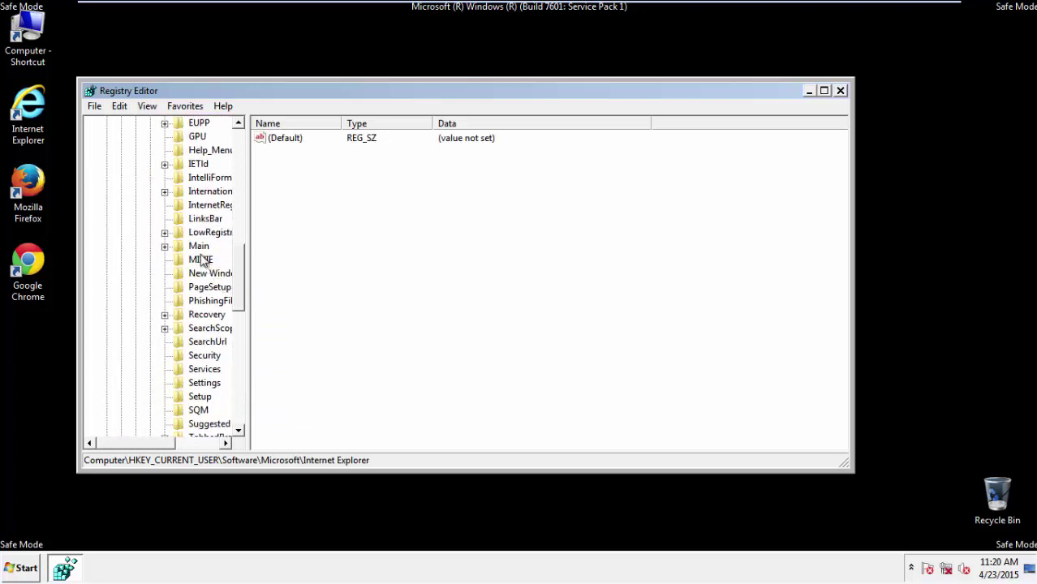
Delete the HereIAmAds Start Page value under Internet Explorer\Main and close Registry Editor
{"action": "left_click", "coordinate": [199, 247]}
{"action": "double_click", "coordinate": [199, 247]}
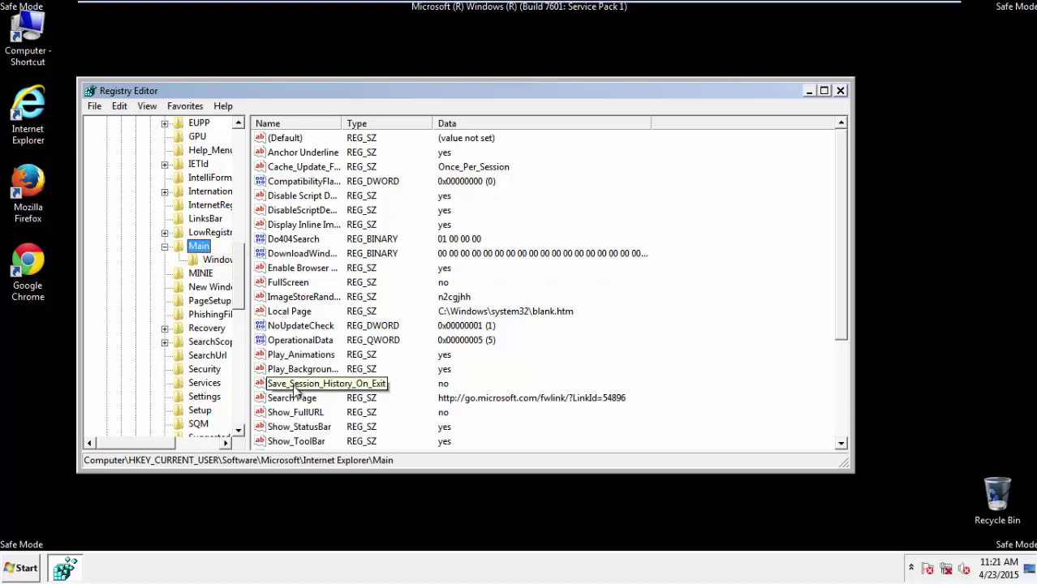
{"action": "scroll", "coordinate": [294, 390], "scroll_direction": "down", "scroll_amount": 3}
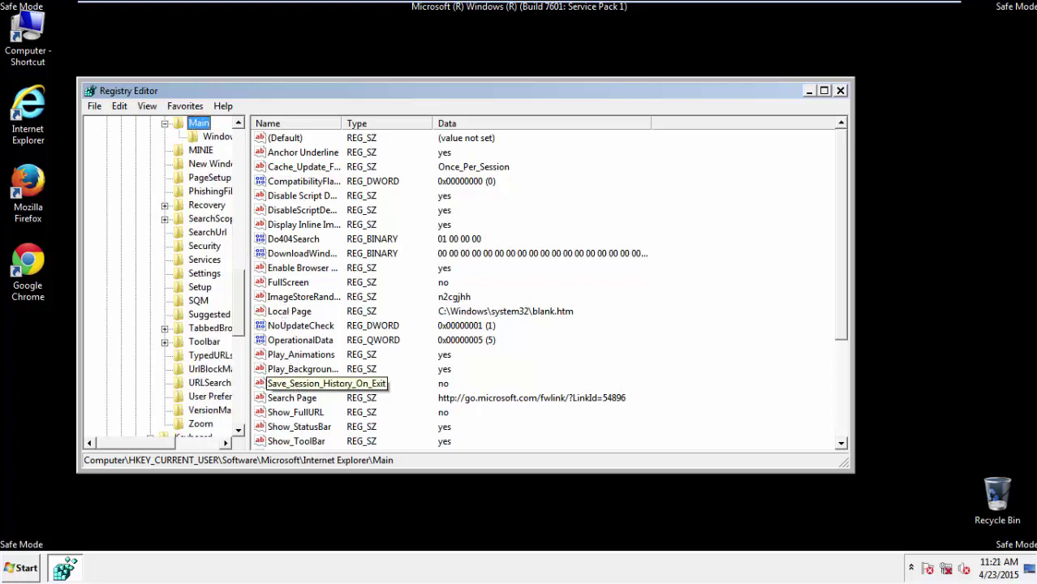
{"action": "scroll", "coordinate": [834, 369], "scroll_direction": "down", "scroll_amount": 4}
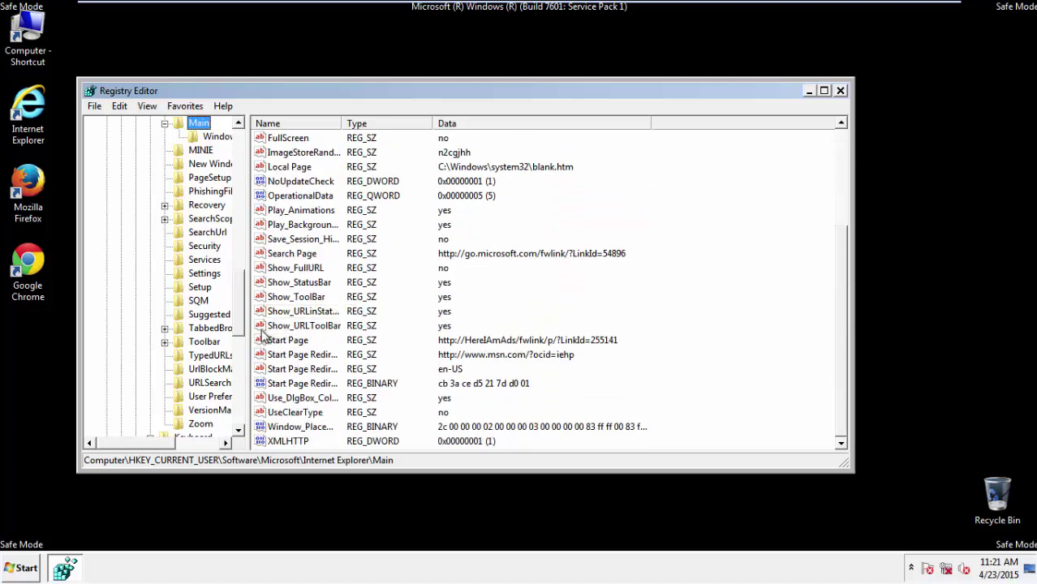
{"action": "right_click", "coordinate": [276, 344]}
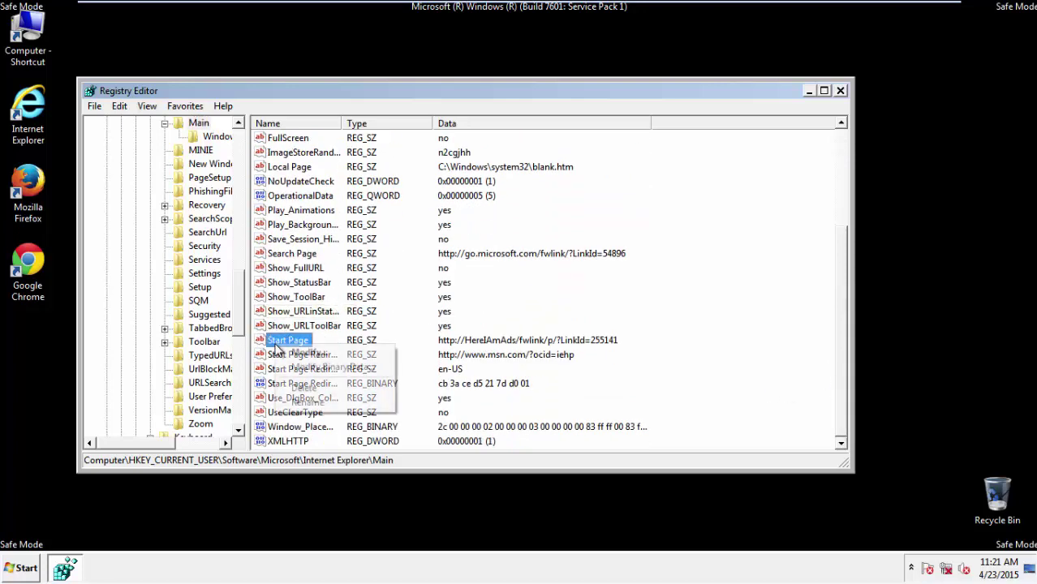
{"action": "left_click", "coordinate": [304, 388]}
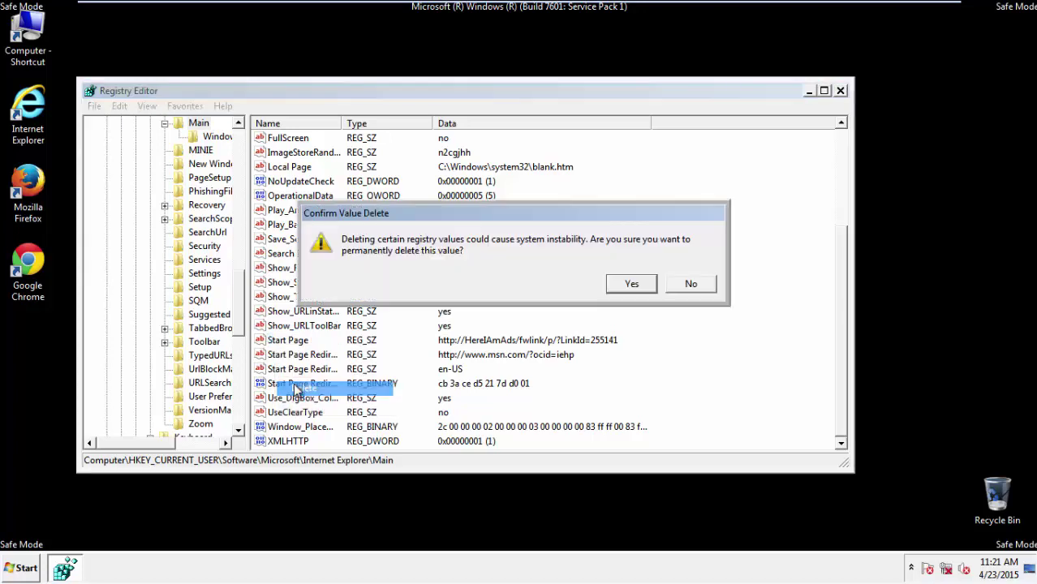
{"action": "left_click", "coordinate": [629, 283]}
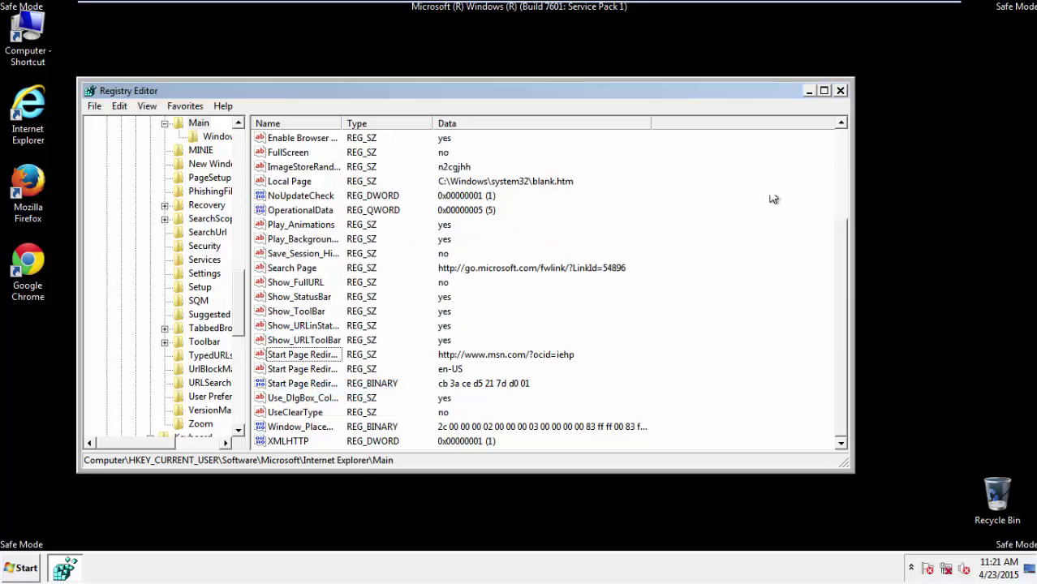
{"action": "left_click", "coordinate": [840, 91]}
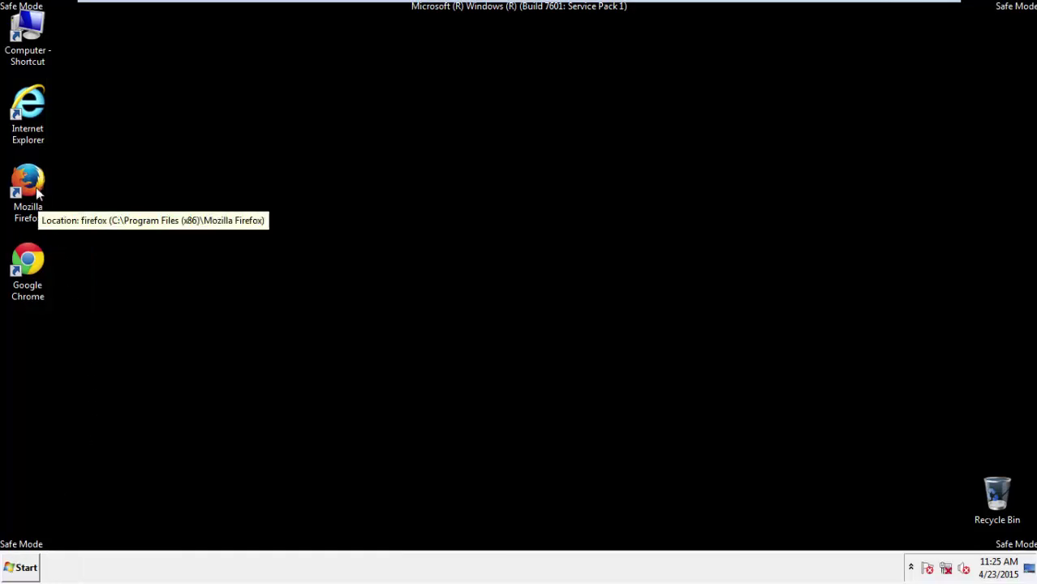
Launch Firefox, decline the default-browser prompt, and show the menu bar
{"action": "double_click", "coordinate": [36, 188]}
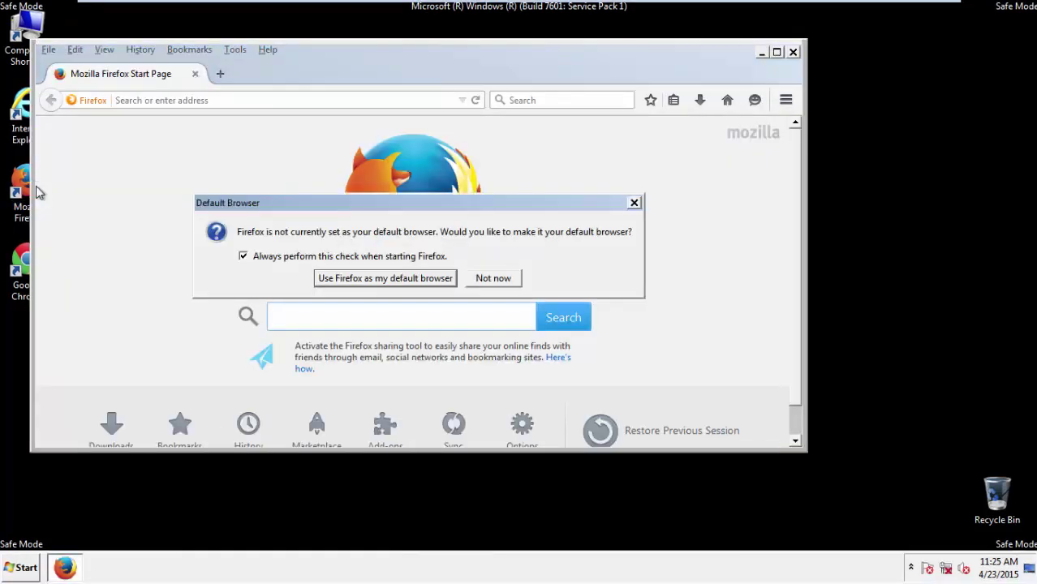
{"action": "left_click", "coordinate": [511, 281]}
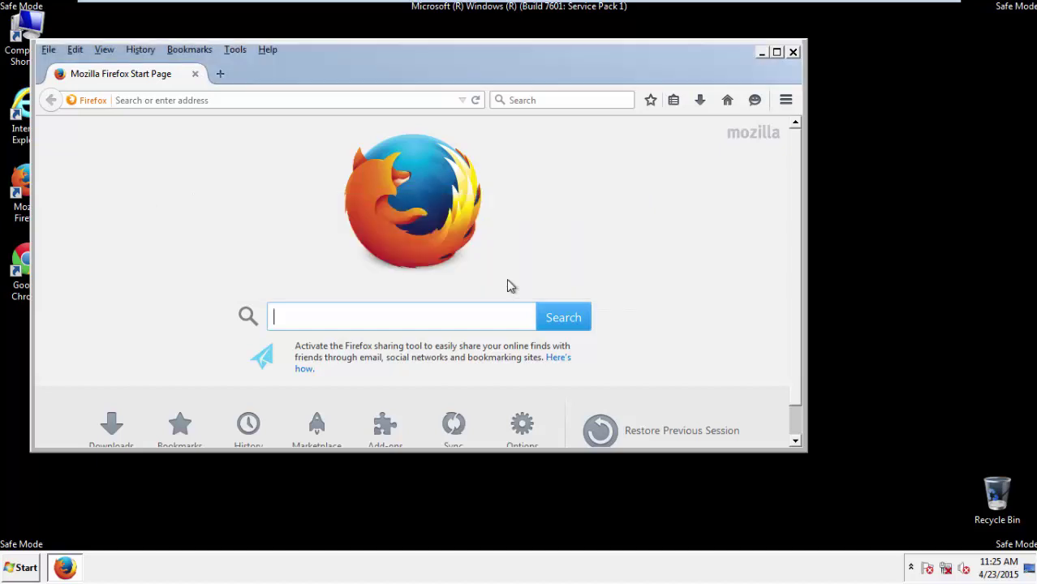
{"action": "right_click", "coordinate": [318, 64]}
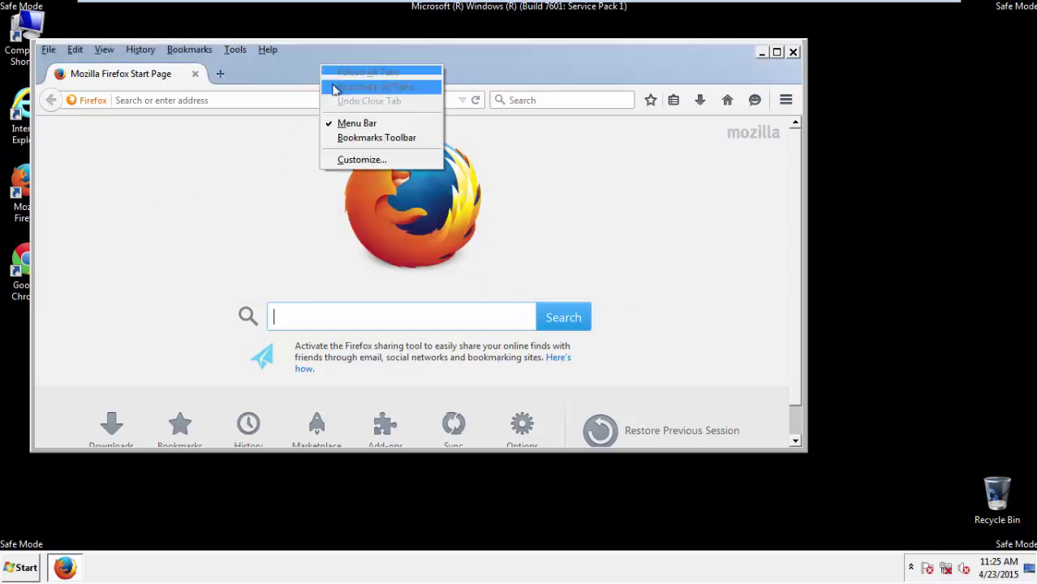
{"action": "left_click", "coordinate": [351, 122]}
{"action": "right_click", "coordinate": [327, 67]}
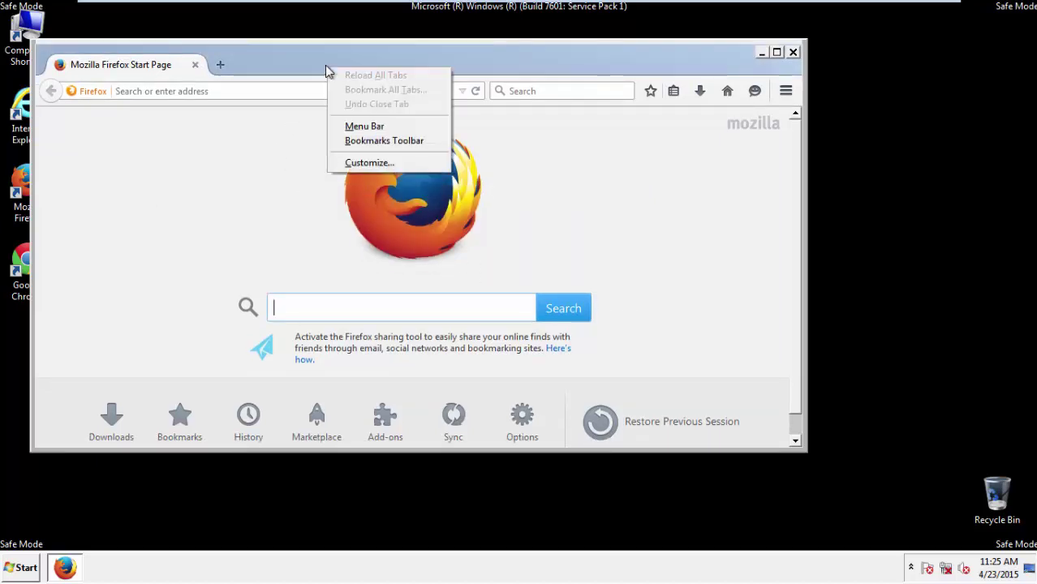
{"action": "left_click", "coordinate": [349, 125]}
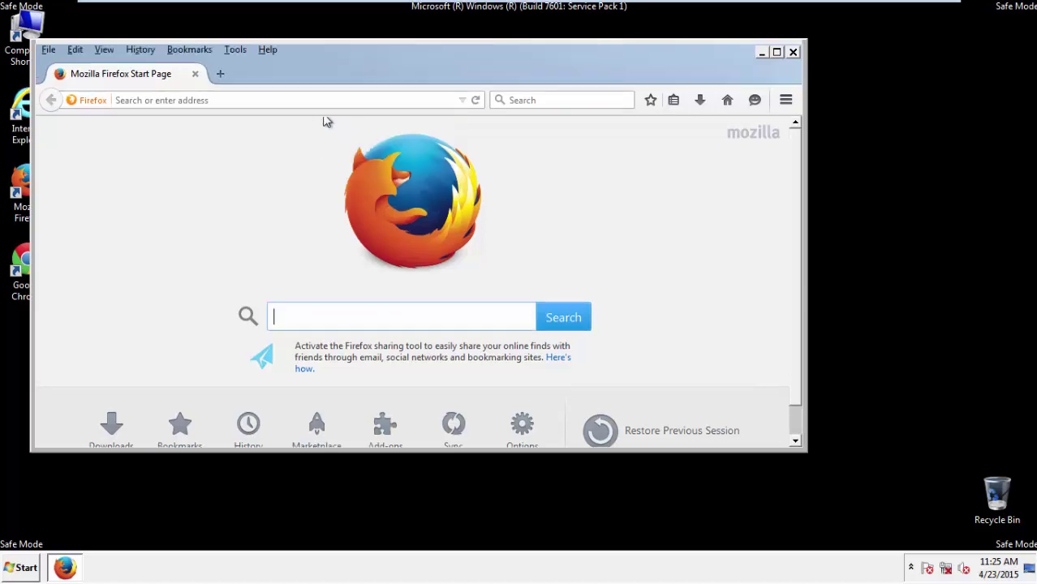
Clear Firefox's history for Everything, including offline website data and site preferences
{"action": "left_click", "coordinate": [145, 51]}
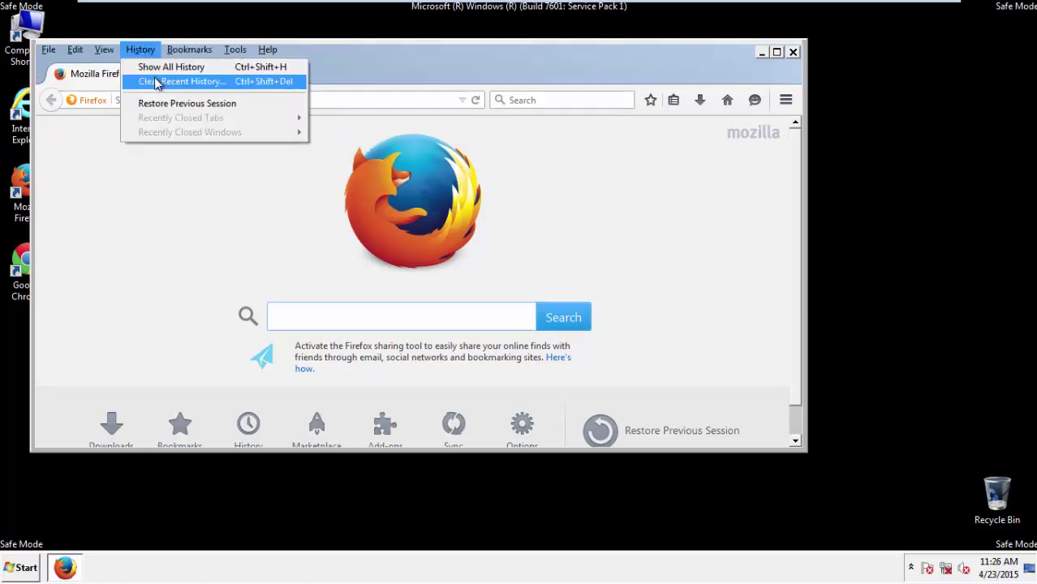
{"action": "left_click", "coordinate": [157, 82]}
{"action": "left_click", "coordinate": [382, 224]}
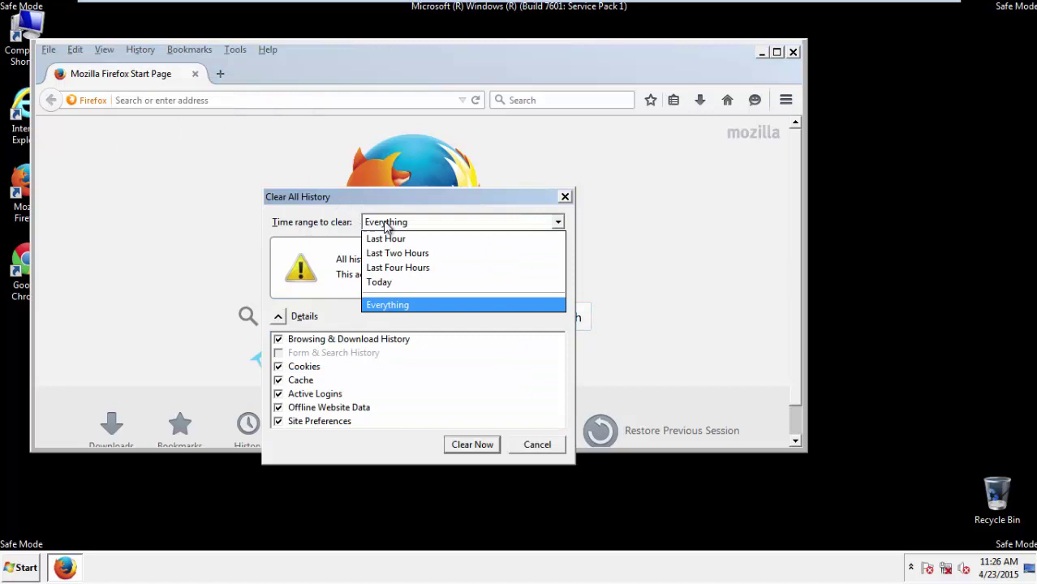
{"action": "left_click", "coordinate": [390, 305]}
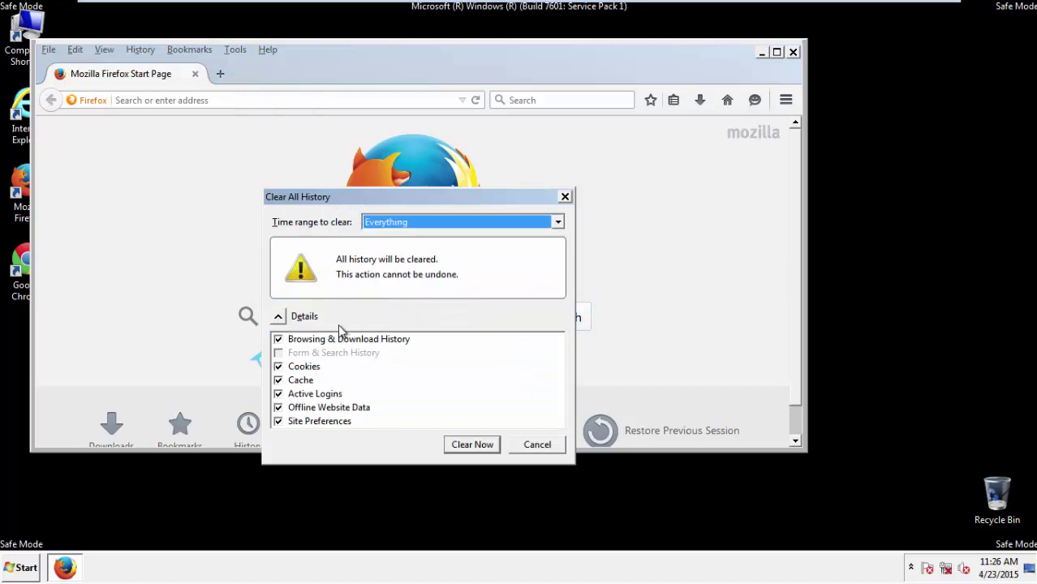
{"action": "left_click", "coordinate": [274, 407]}
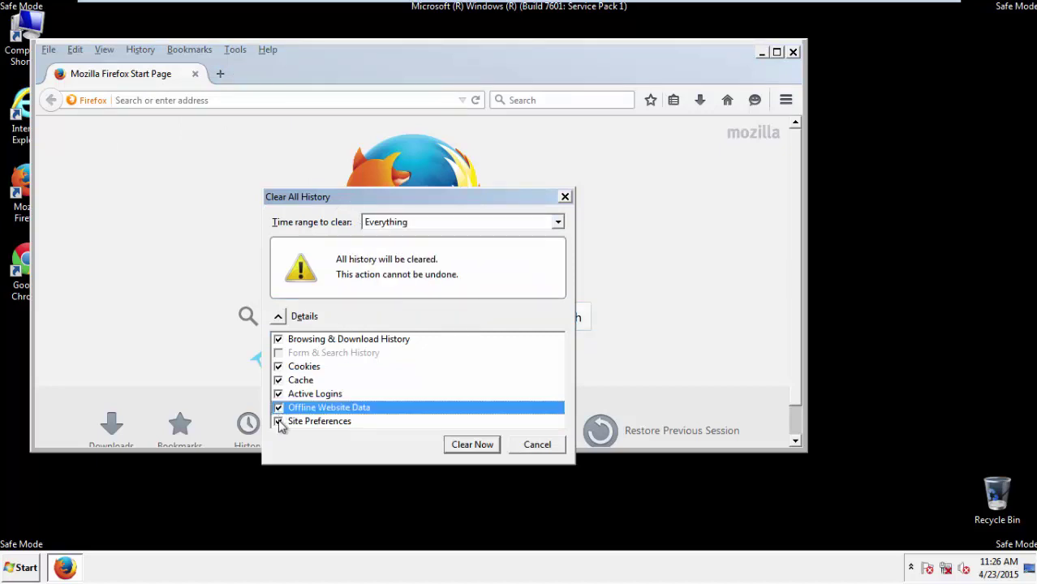
{"action": "left_click", "coordinate": [279, 422]}
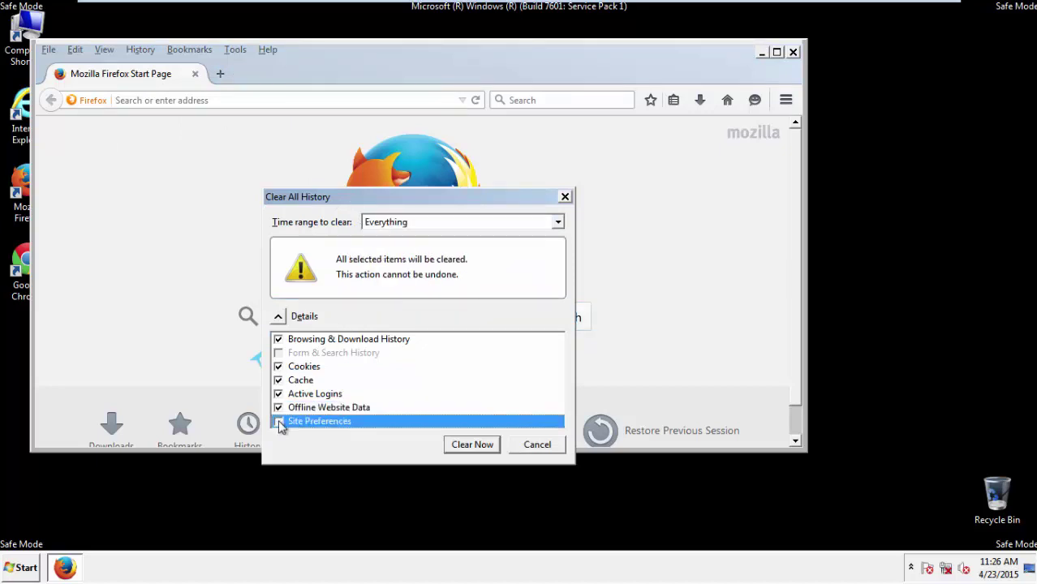
{"action": "left_click", "coordinate": [471, 445]}
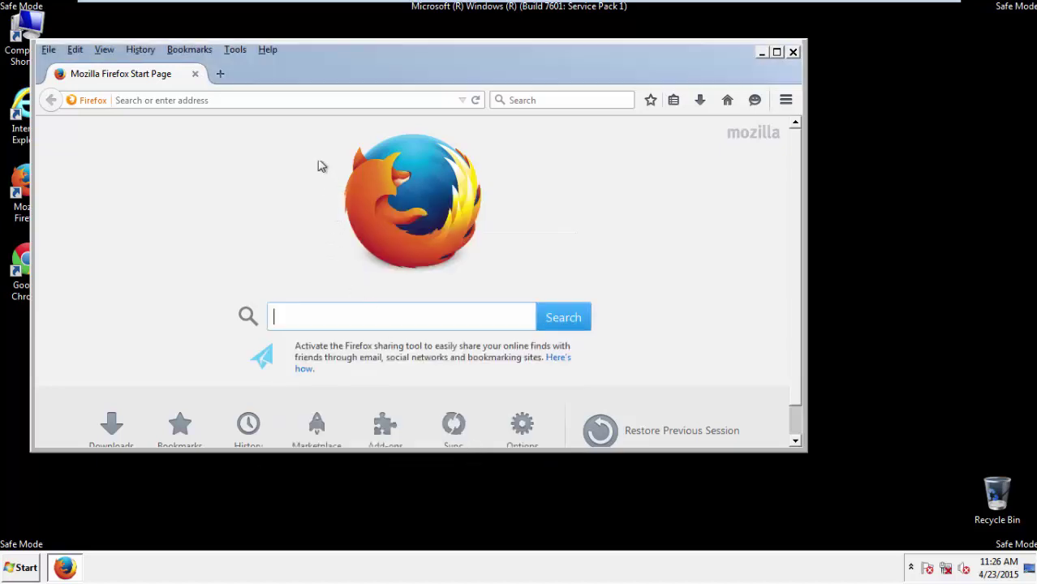
Refresh Firefox to its defaults from Troubleshooting Information, then close it
{"action": "left_click", "coordinate": [269, 50]}
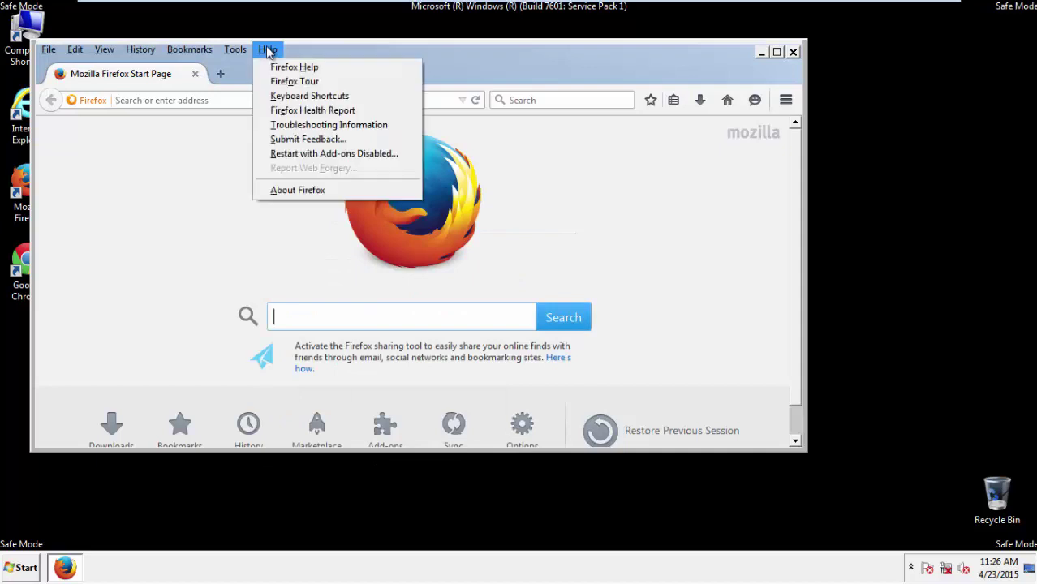
{"action": "left_click", "coordinate": [298, 124]}
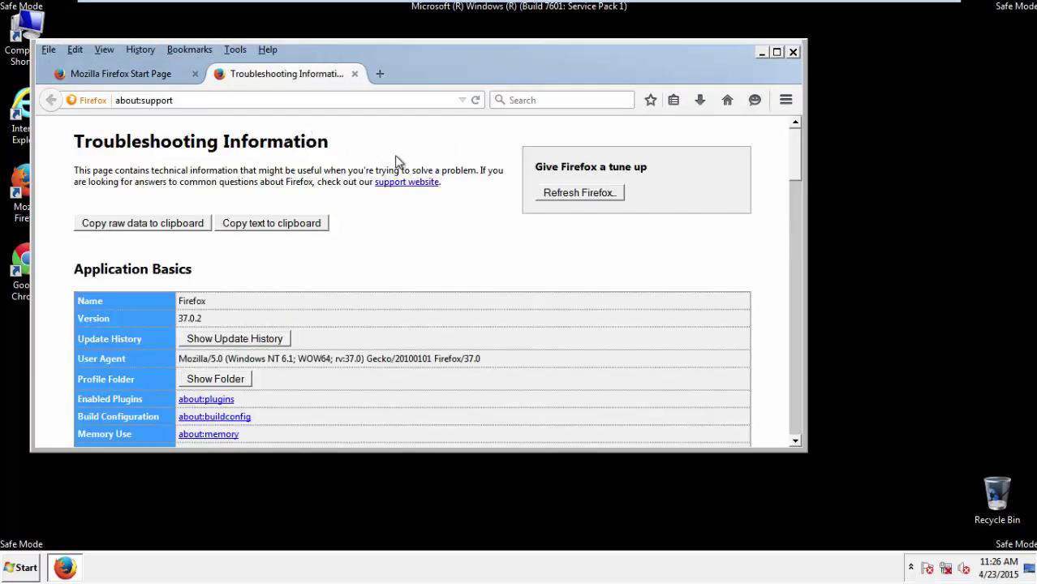
{"action": "left_click", "coordinate": [601, 195]}
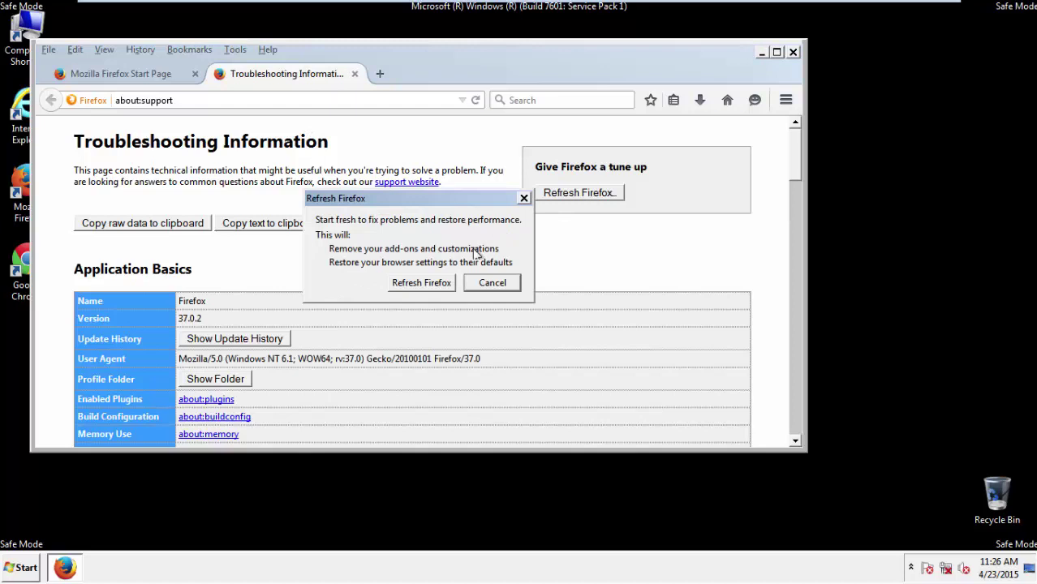
{"action": "left_click", "coordinate": [422, 283]}
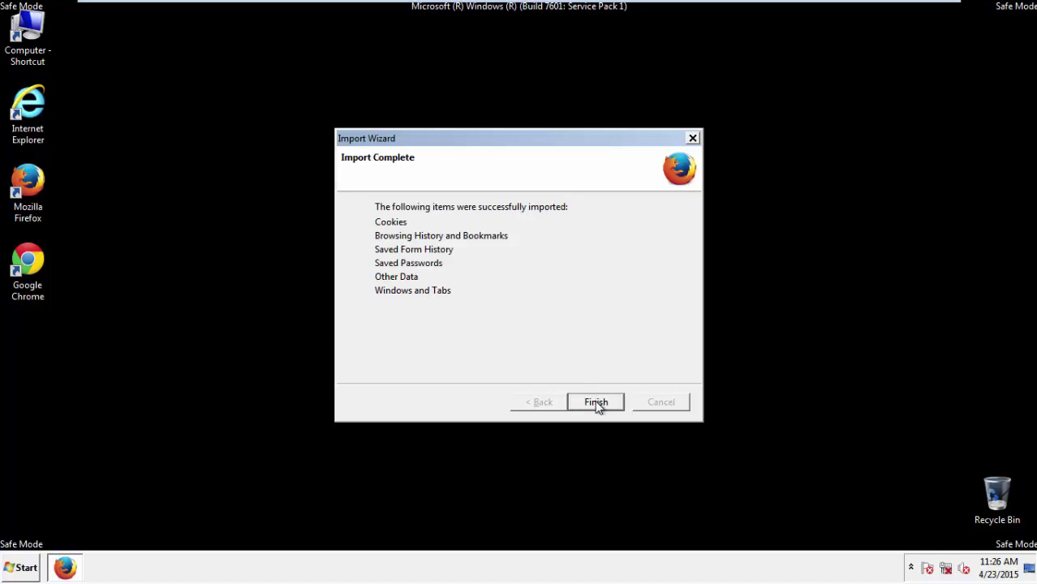
{"action": "left_click", "coordinate": [597, 403]}
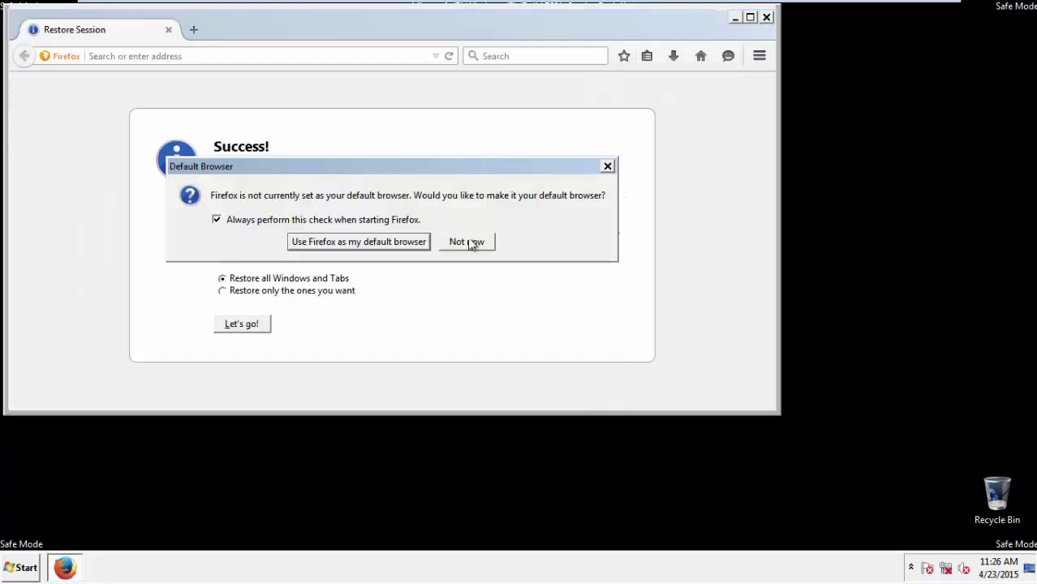
{"action": "left_click", "coordinate": [469, 242]}
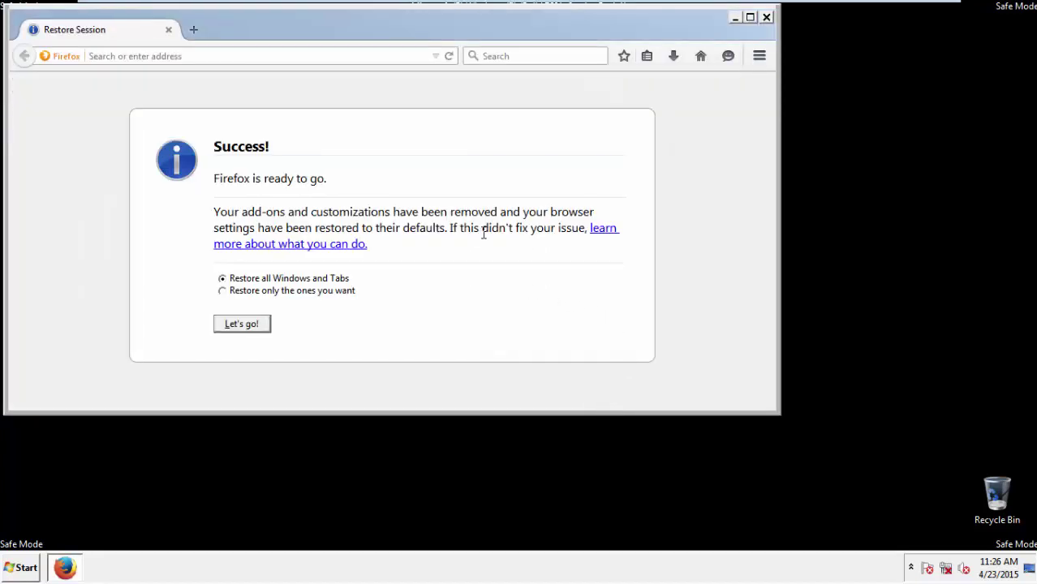
{"action": "left_click", "coordinate": [766, 18]}
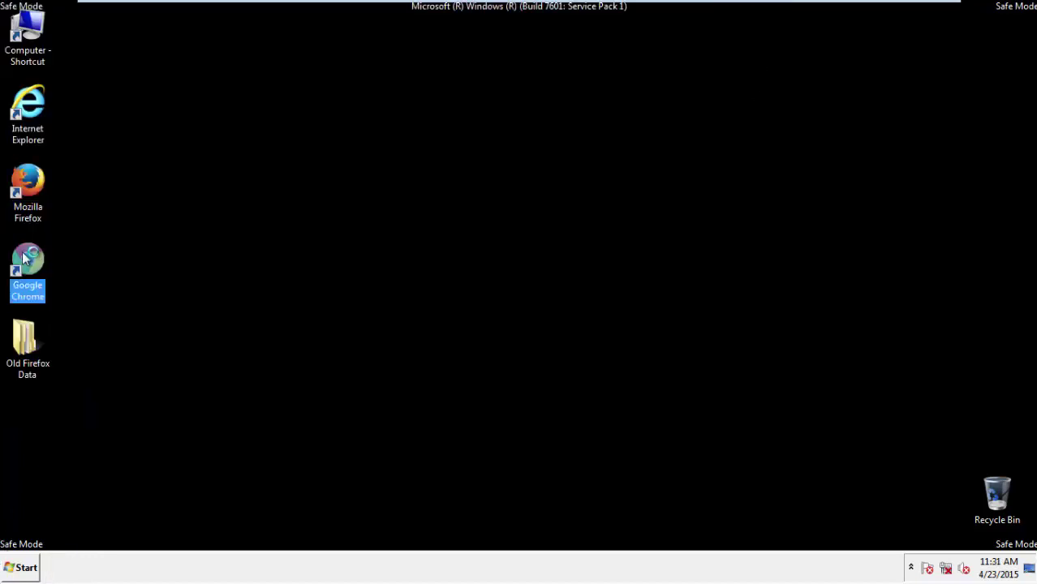
Launch Chrome, dismiss the default-browser notice, and go to its History page
{"action": "double_click", "coordinate": [24, 258]}
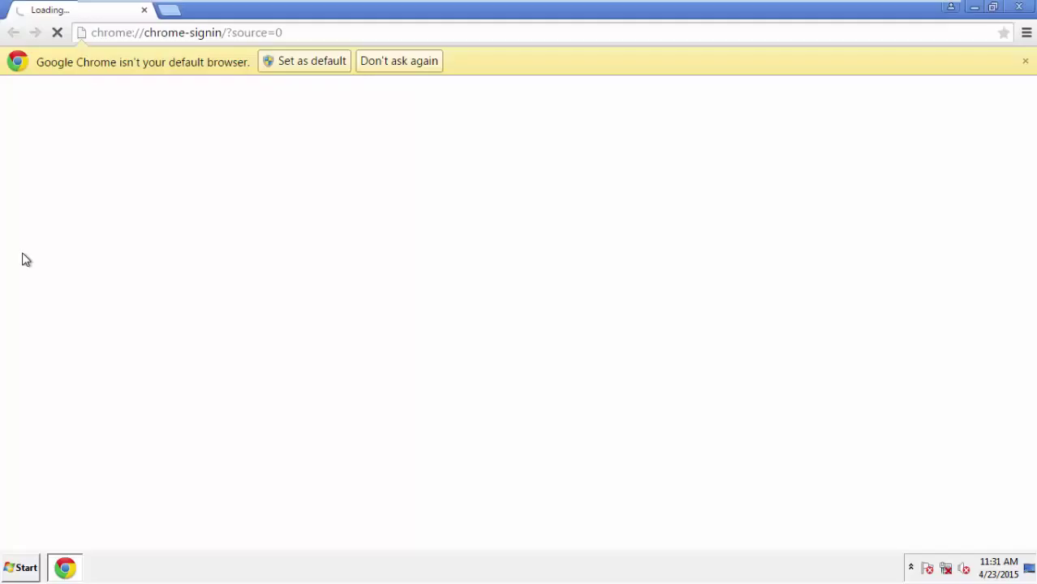
{"action": "left_click", "coordinate": [414, 62]}
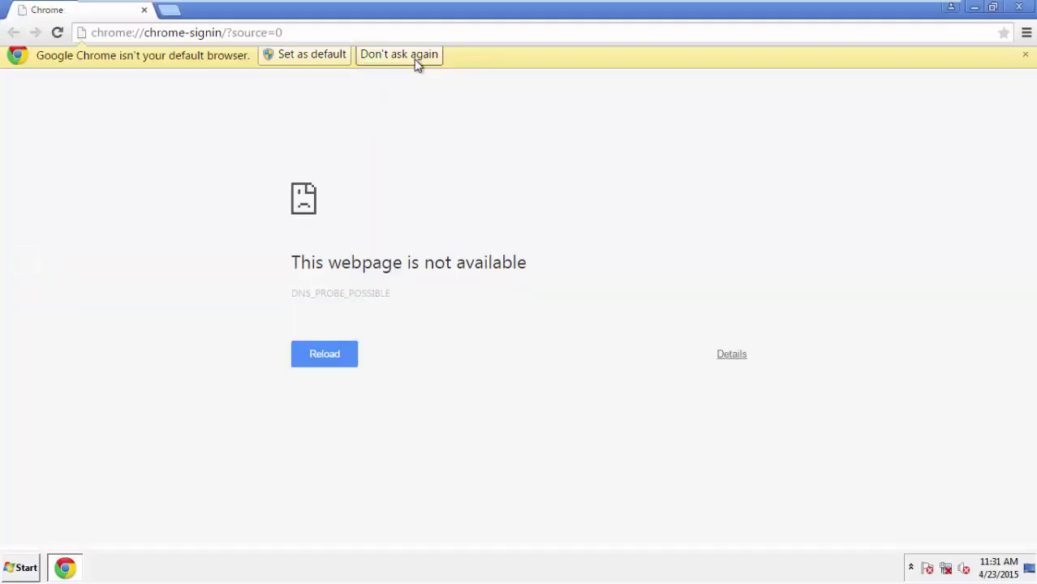
{"action": "left_click", "coordinate": [1027, 34]}
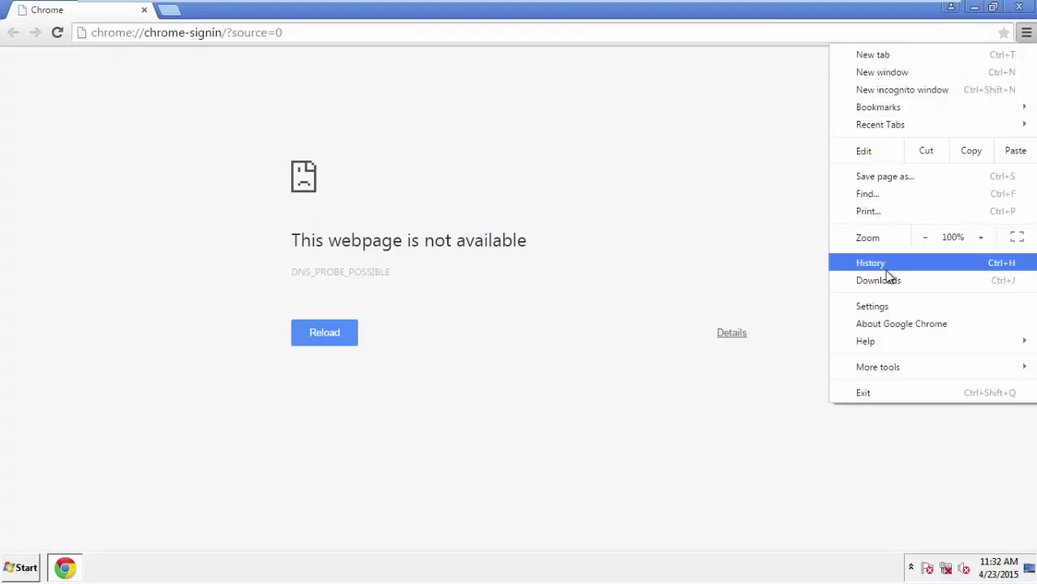
{"action": "left_click", "coordinate": [874, 306]}
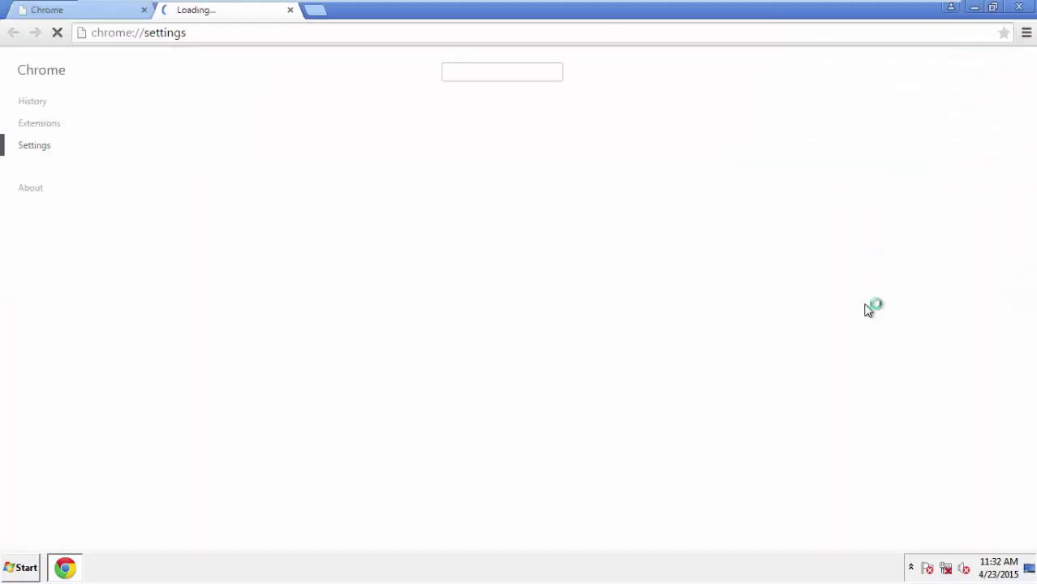
{"action": "left_click", "coordinate": [36, 104]}
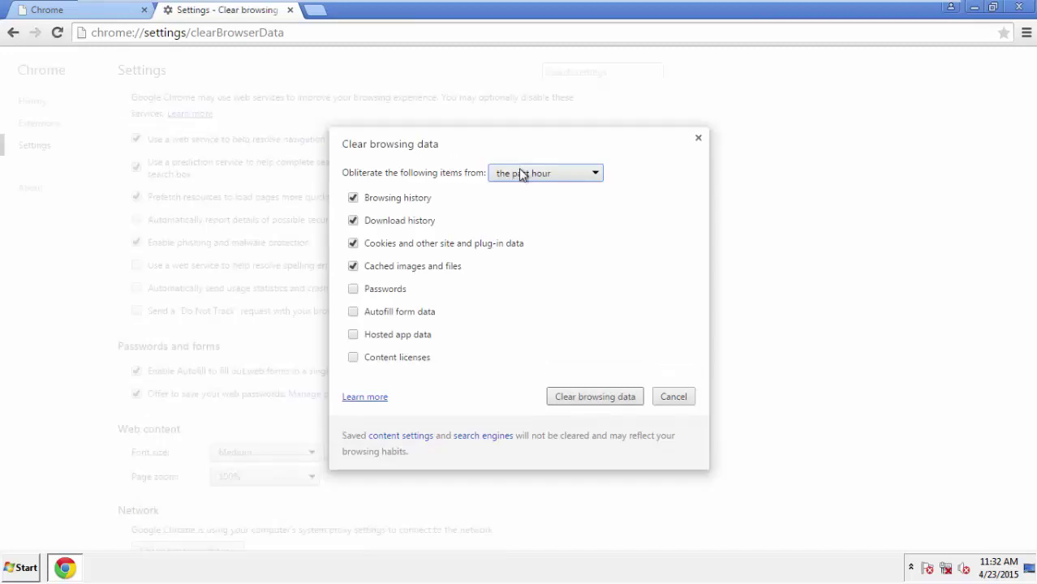
Clear Chrome data from the beginning of time, adding autofill, hosted app data and content licenses
{"action": "left_click", "coordinate": [522, 176]}
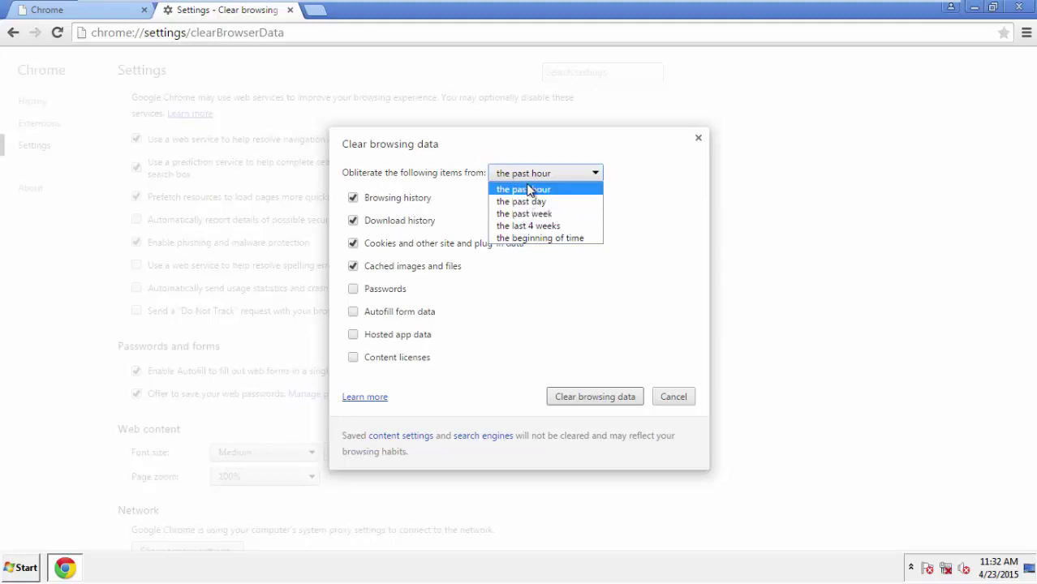
{"action": "left_click", "coordinate": [520, 238]}
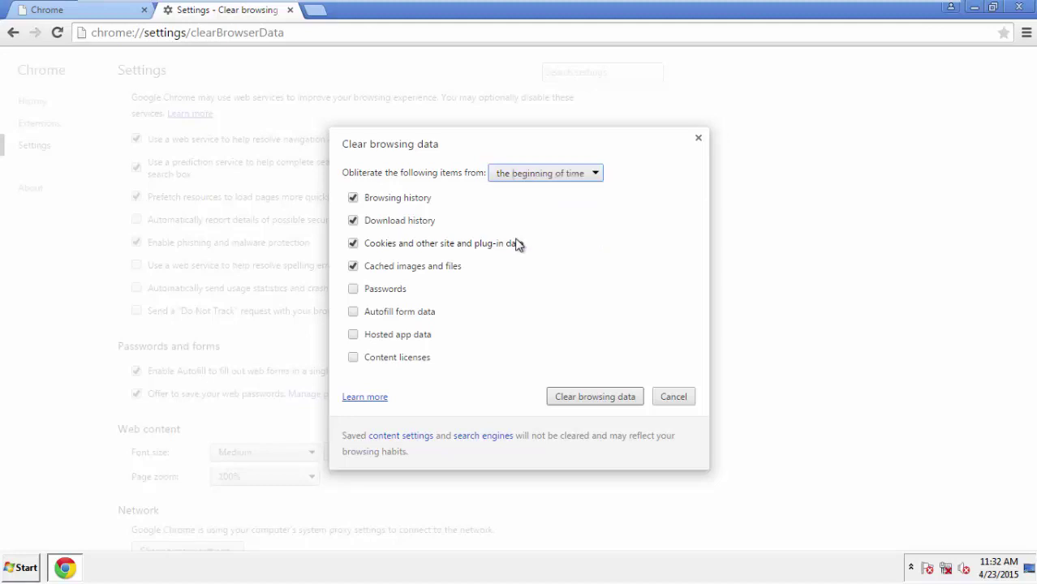
{"action": "left_click", "coordinate": [355, 313]}
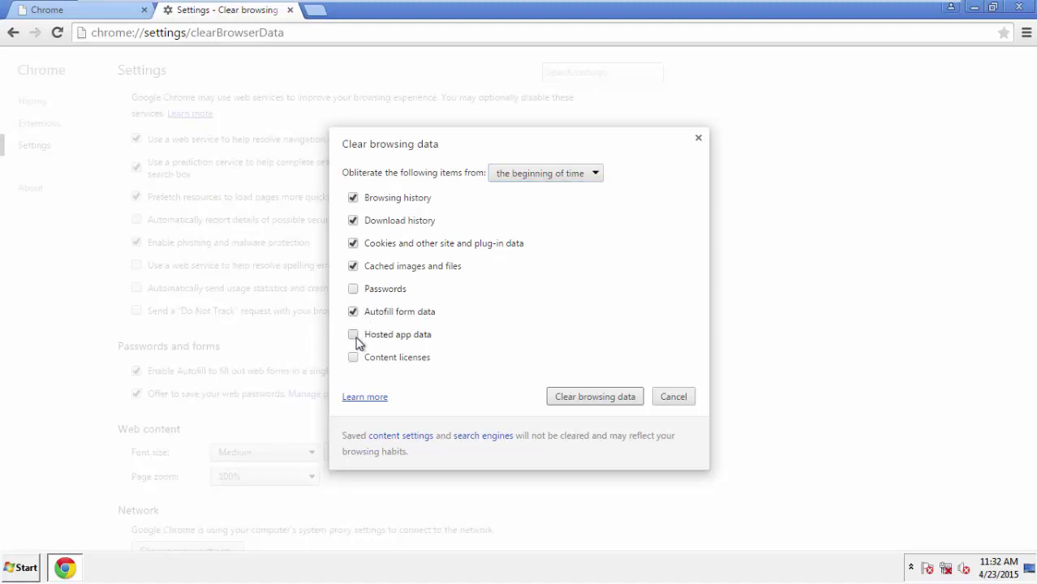
{"action": "left_click", "coordinate": [353, 335]}
{"action": "left_click", "coordinate": [358, 362]}
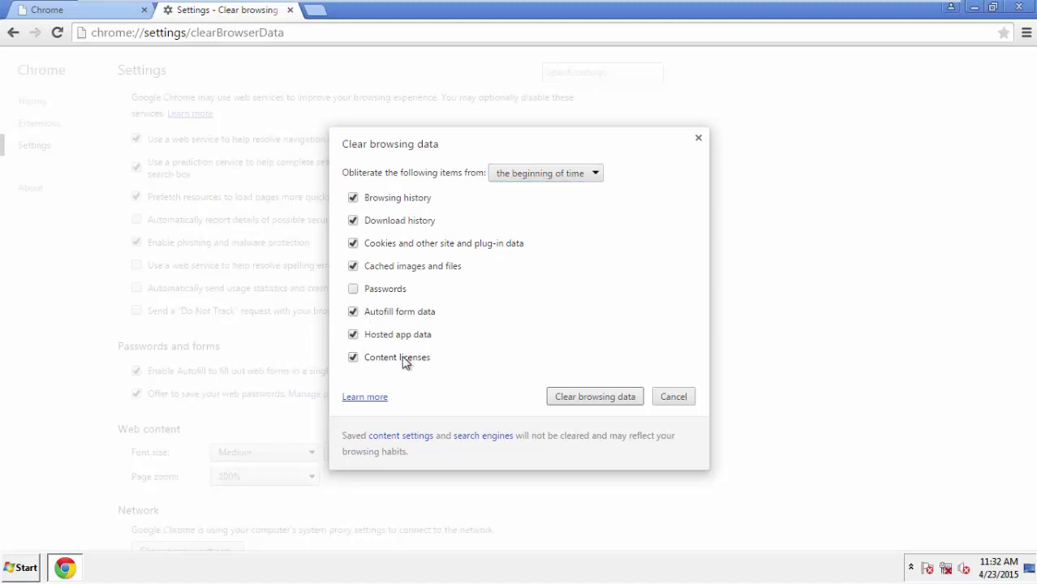
{"action": "left_click", "coordinate": [580, 399]}
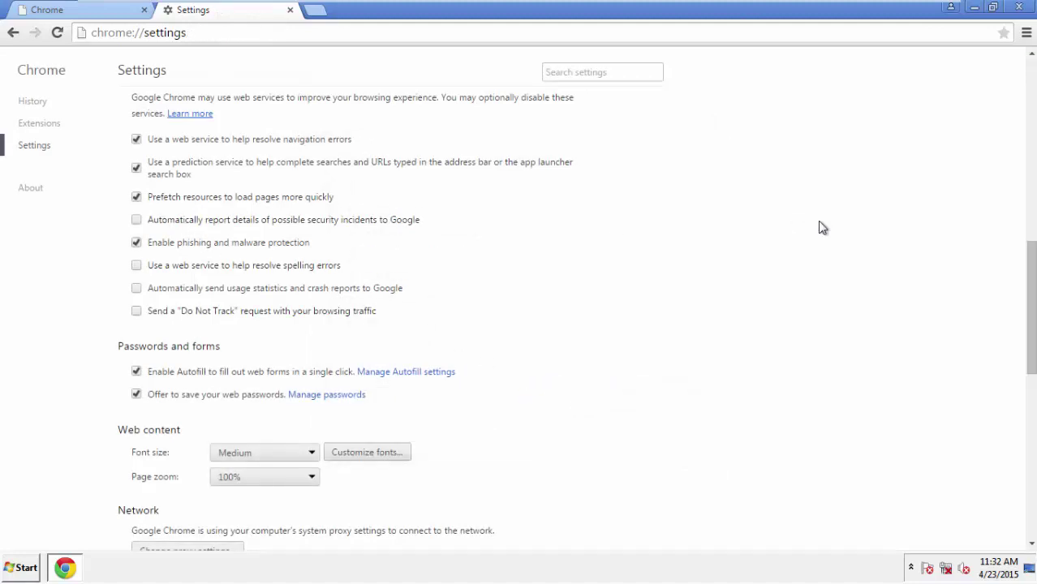
Reset Chrome's settings to their defaults and close the browser
{"action": "left_click_drag", "start_coordinate": [1030, 249], "coordinate": [1030, 430]}
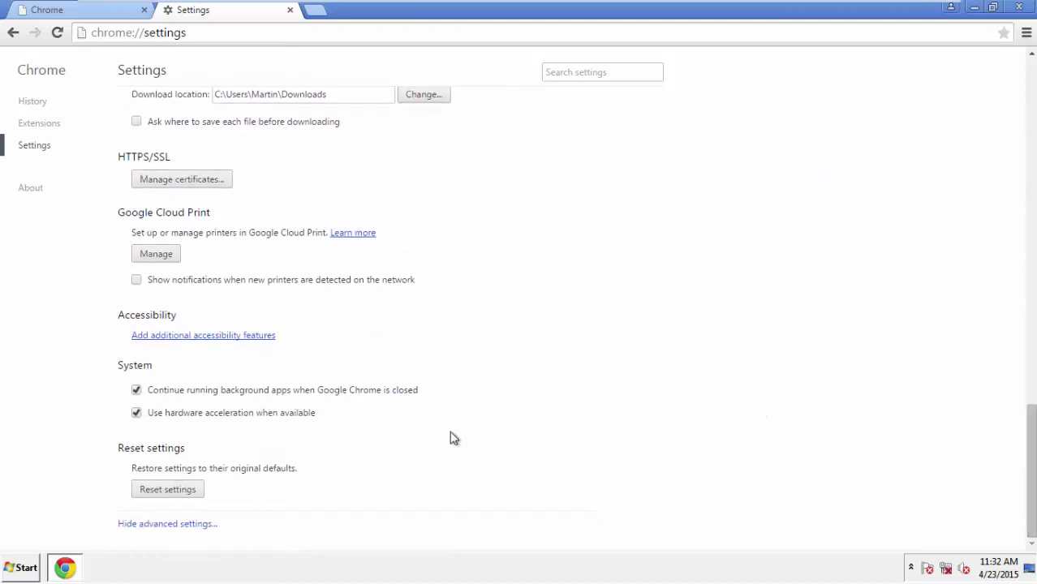
{"action": "left_click", "coordinate": [200, 496]}
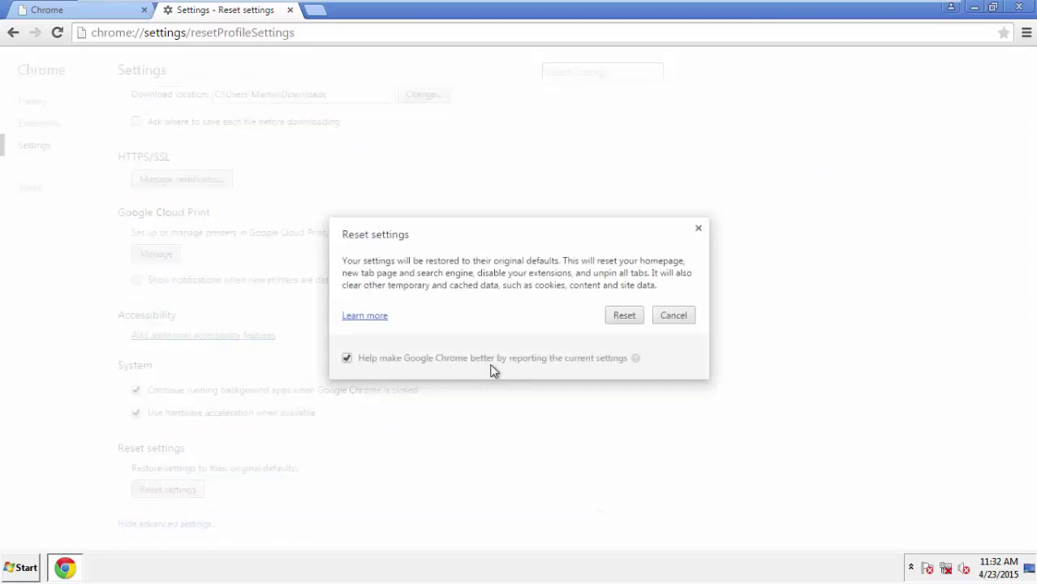
{"action": "left_click", "coordinate": [624, 317]}
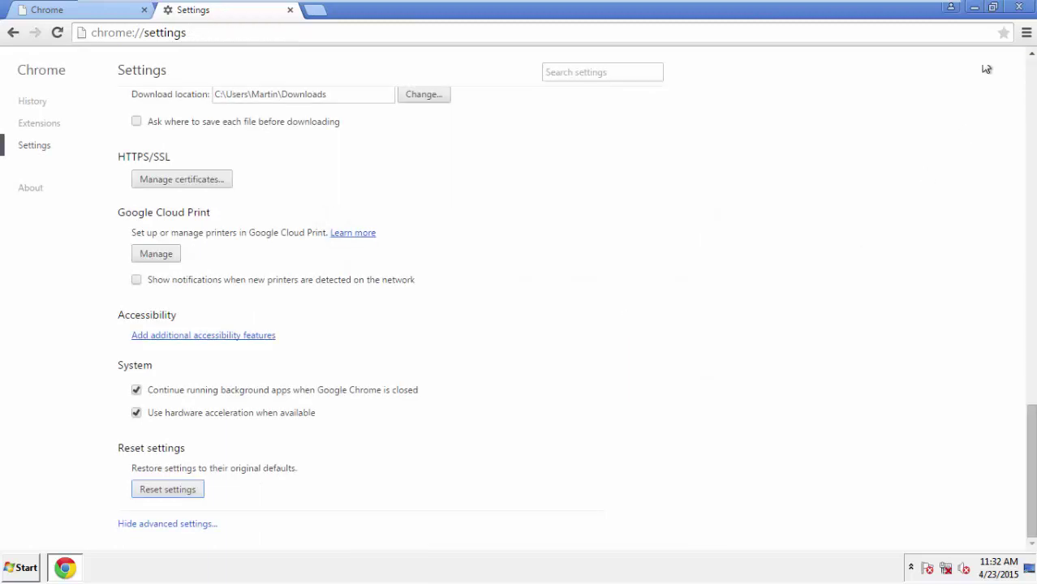
{"action": "left_click", "coordinate": [1010, 6]}
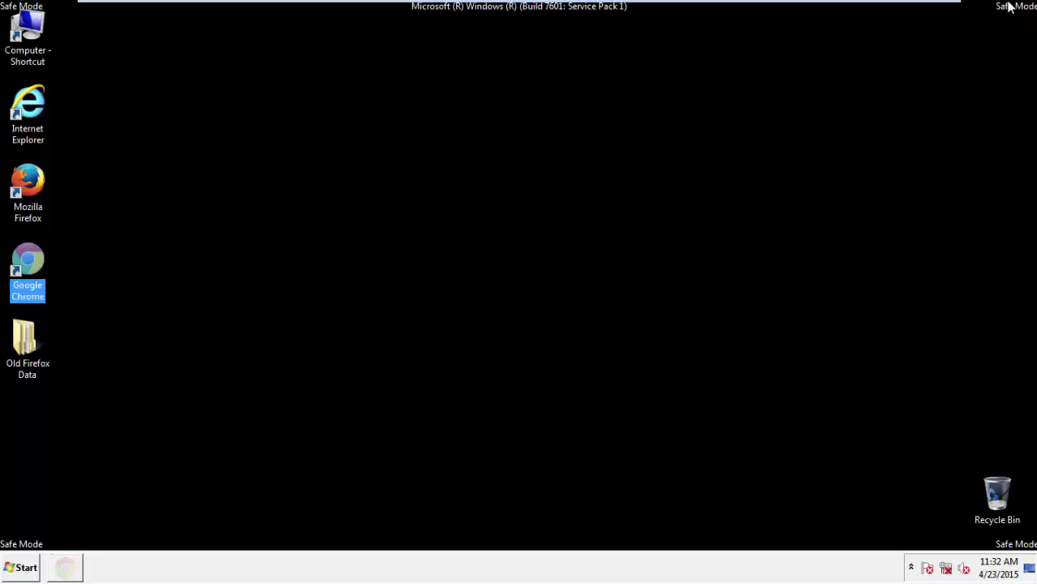
{"action": "left_click", "coordinate": [560, 262]}
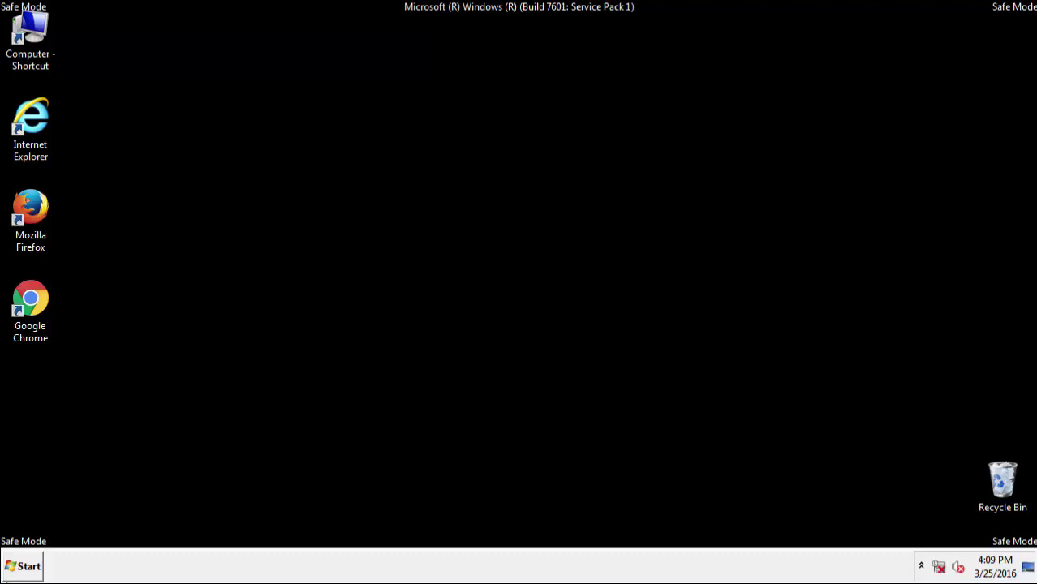
Remove the Qksee extension from Firefox, close Firefox with both tabs, and relaunch Chrome
{"action": "double_click", "coordinate": [31, 213]}
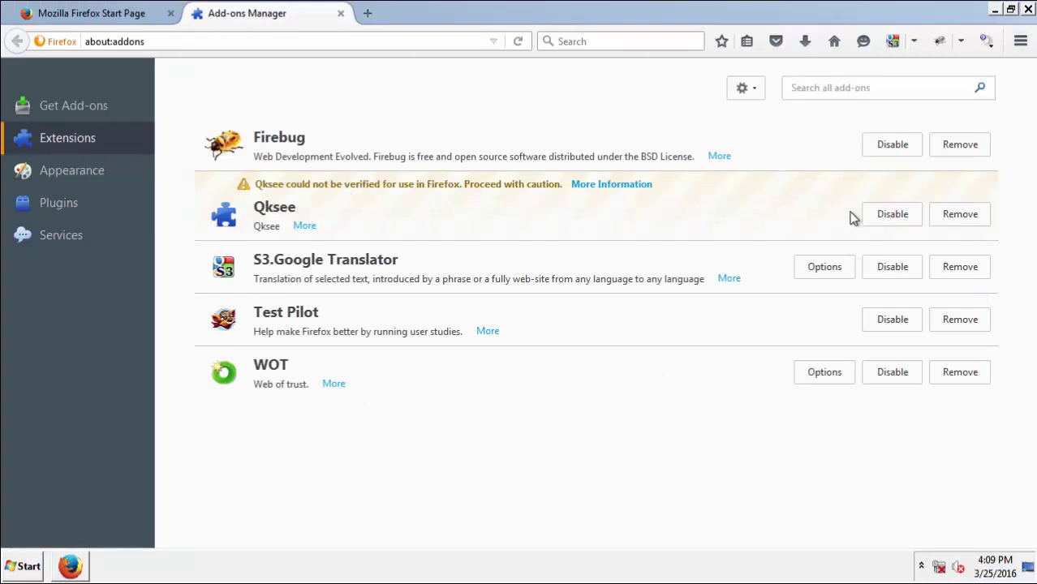
{"action": "left_click", "coordinate": [961, 214]}
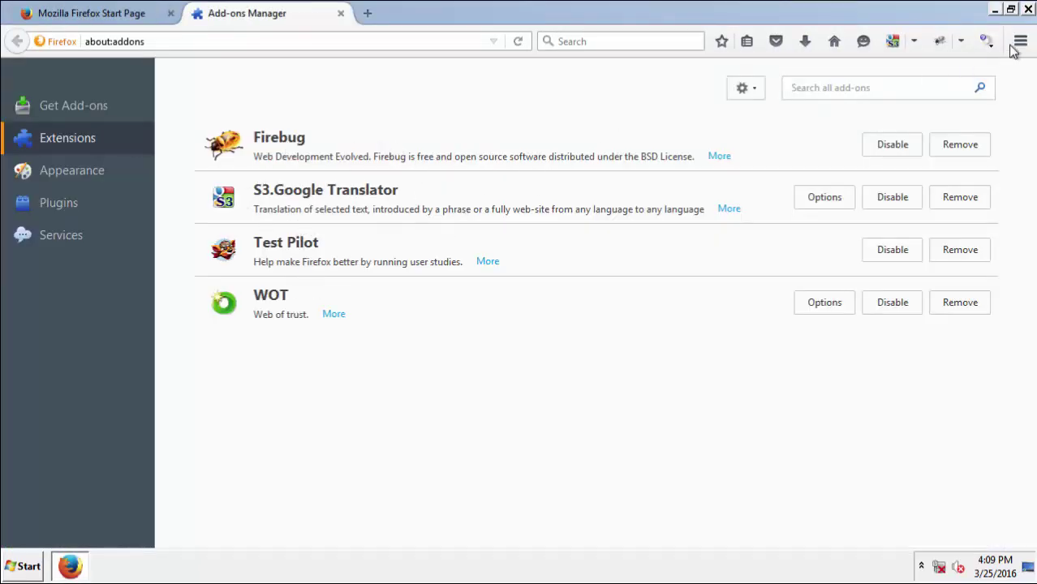
{"action": "left_click", "coordinate": [1029, 9]}
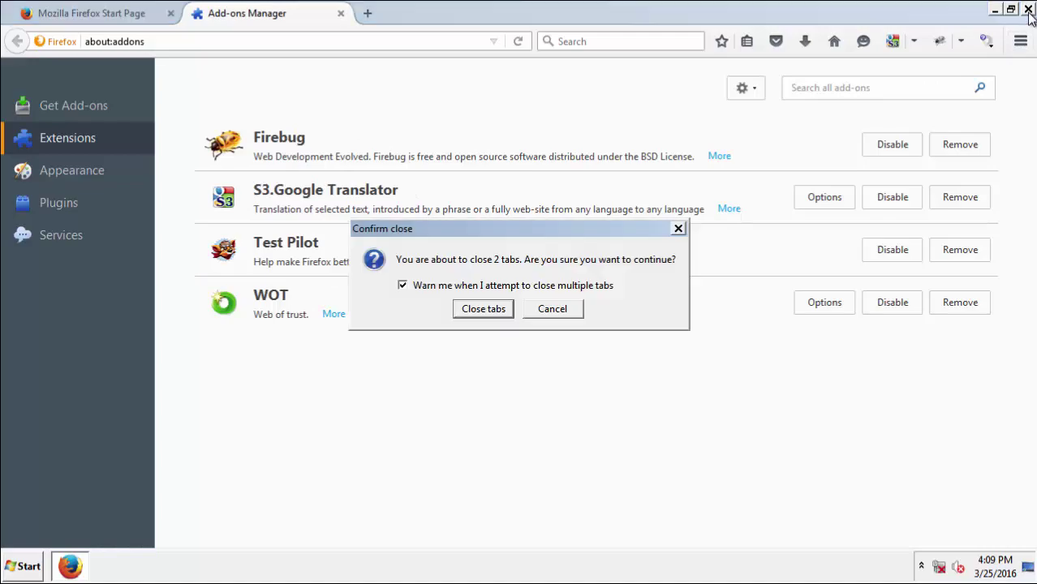
{"action": "left_click", "coordinate": [483, 309]}
{"action": "double_click", "coordinate": [39, 304]}
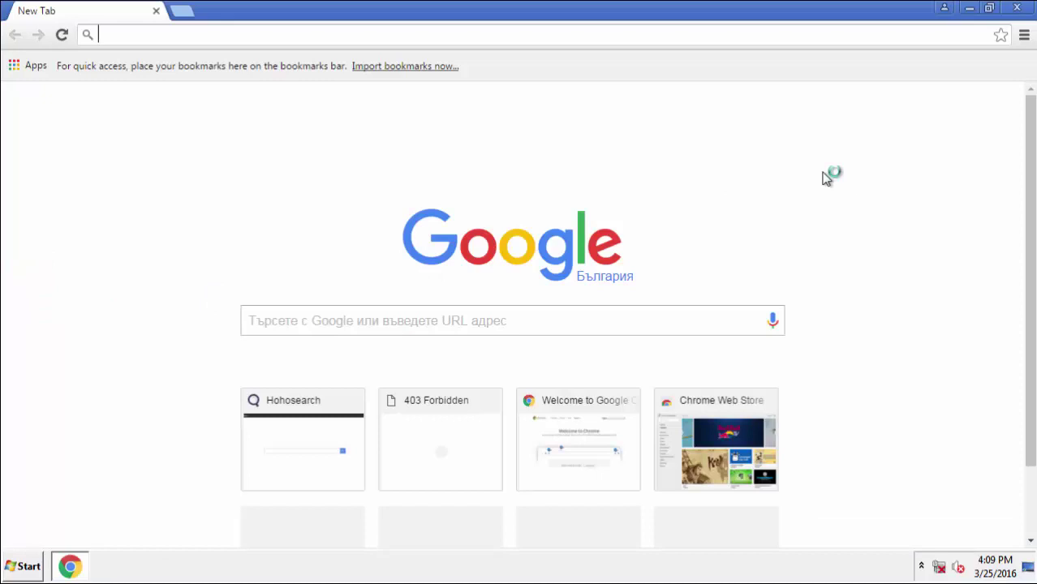
Delete the Qksee extension from Chrome's Extensions page using its trash icon
{"action": "left_click", "coordinate": [1023, 39]}
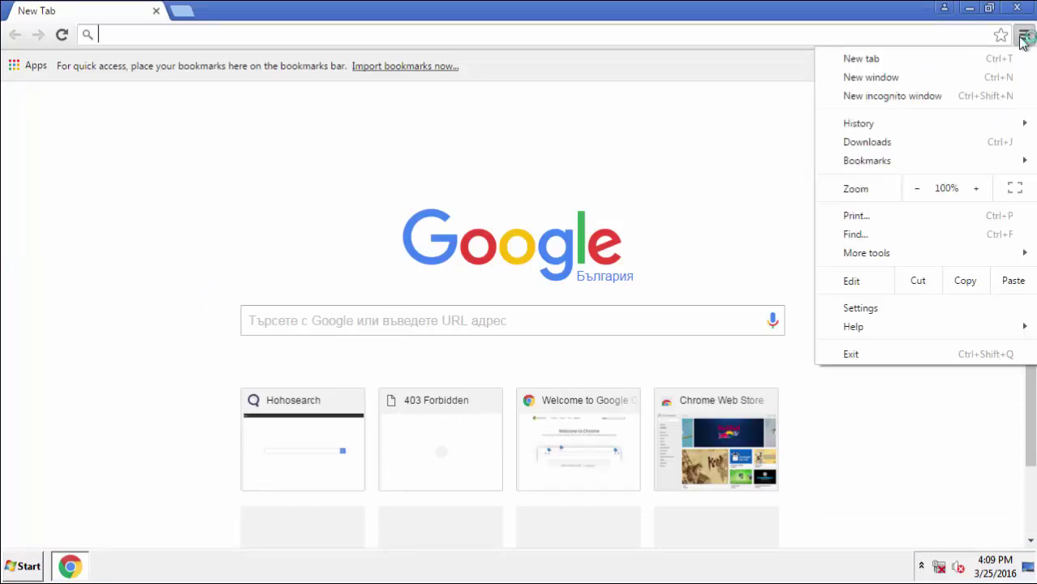
{"action": "left_click", "coordinate": [888, 308]}
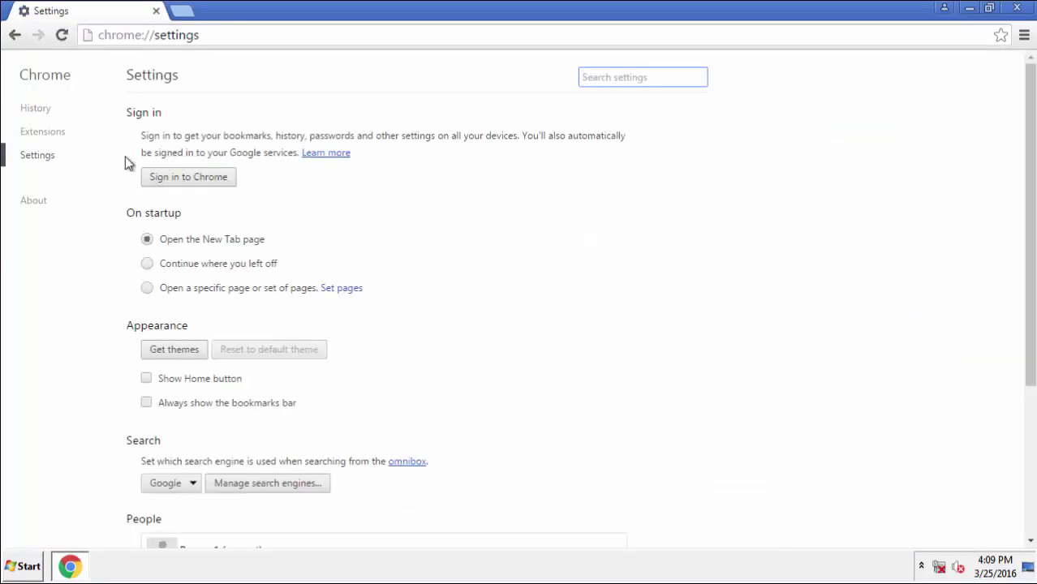
{"action": "left_click", "coordinate": [58, 137]}
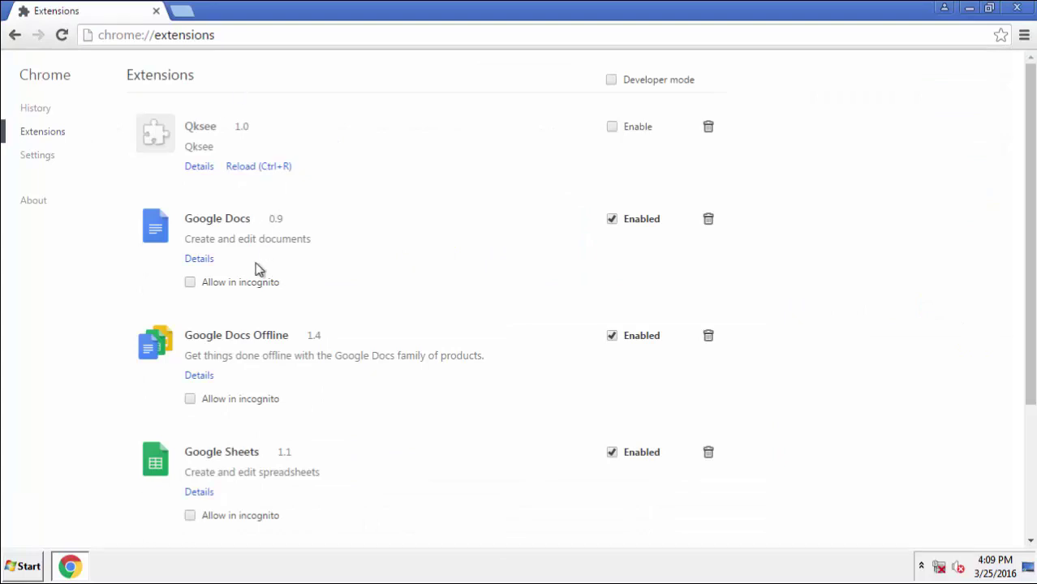
{"action": "scroll", "coordinate": [249, 361], "scroll_direction": "down", "scroll_amount": 3}
{"action": "scroll", "coordinate": [248, 357], "scroll_direction": "up", "scroll_amount": 3}
{"action": "left_click", "coordinate": [707, 126]}
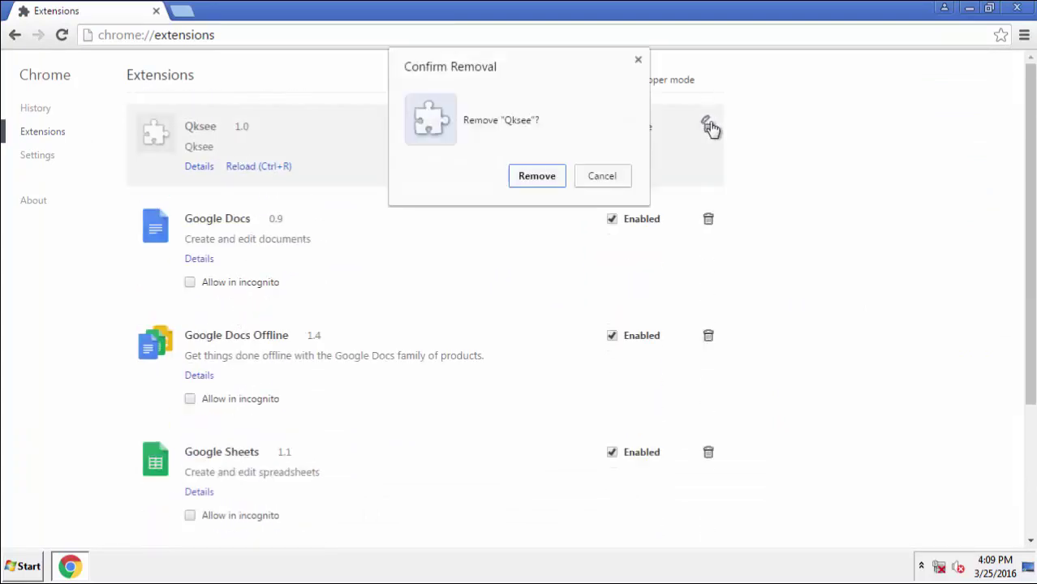
{"action": "left_click", "coordinate": [555, 178]}
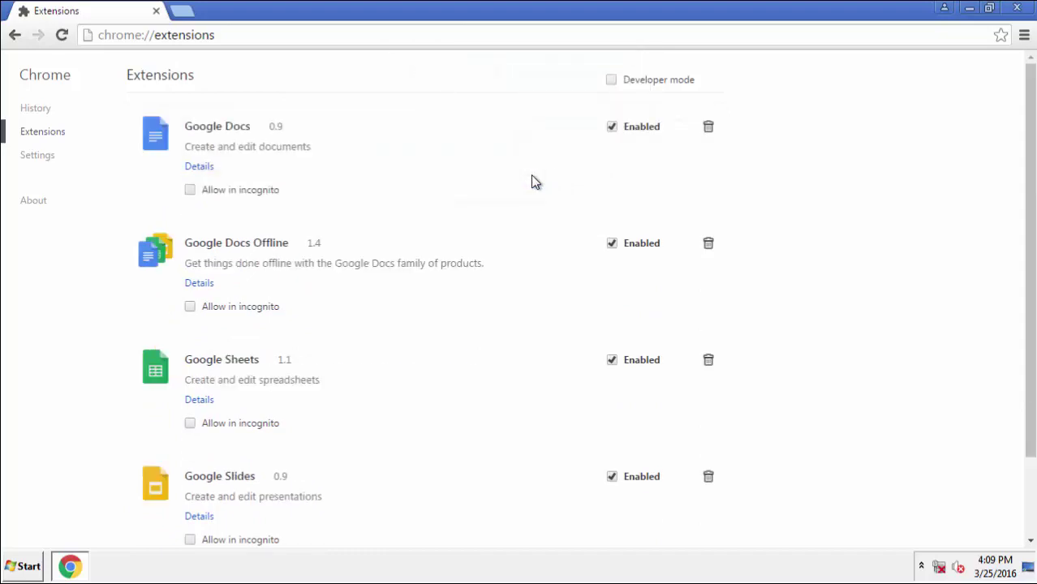
Close Chrome and restart Windows from the Start menu's shutdown options
{"action": "left_click", "coordinate": [1019, 10]}
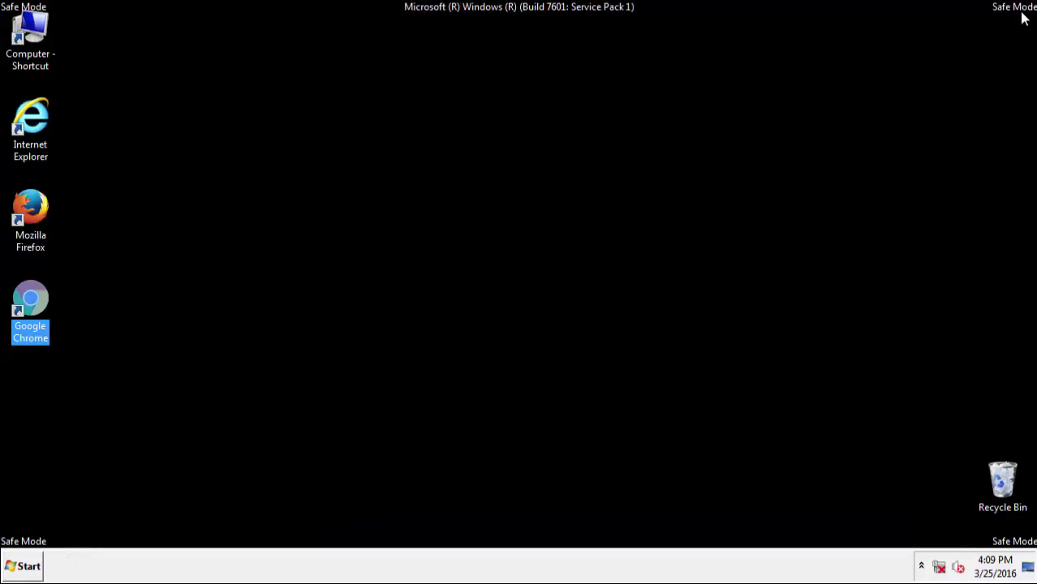
{"action": "left_click", "coordinate": [27, 566]}
{"action": "mouse_move", "coordinate": [280, 531]}
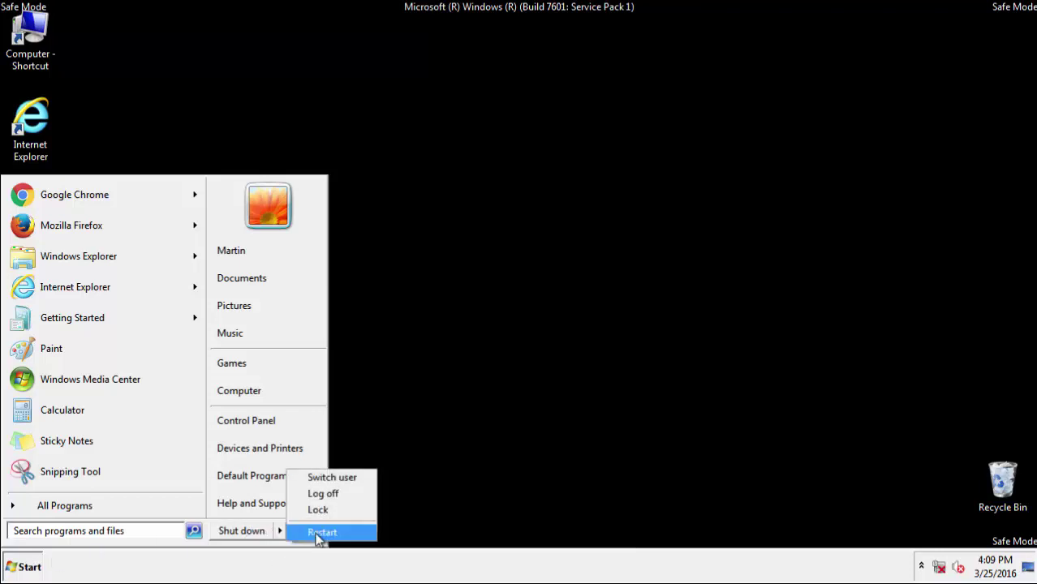
{"action": "left_click", "coordinate": [317, 533]}
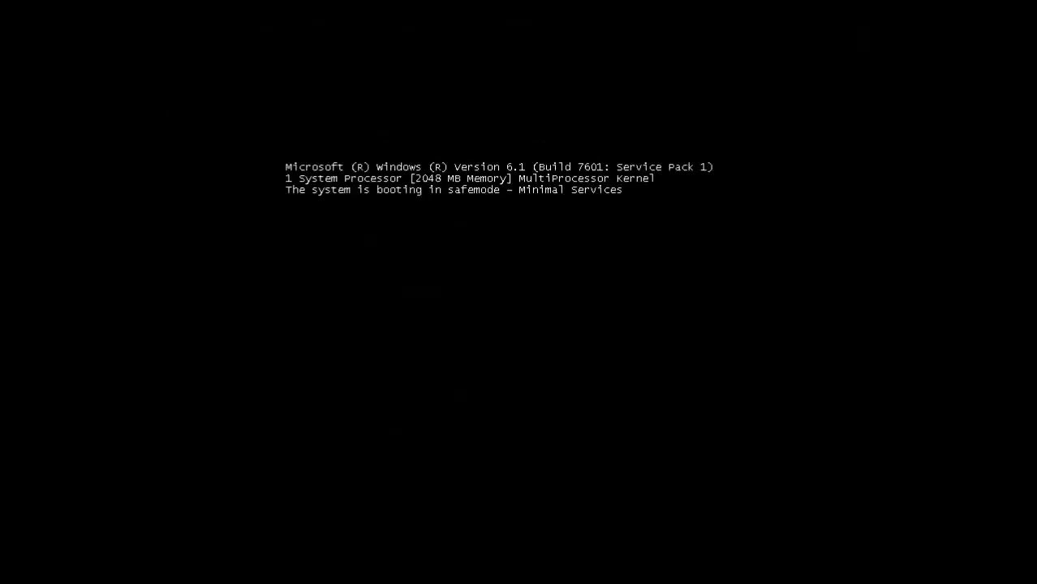
Load howtoremove.guide and open the PC Optimization Tips article from its Tips section
{"action": "type", "text": "howtoremove"}
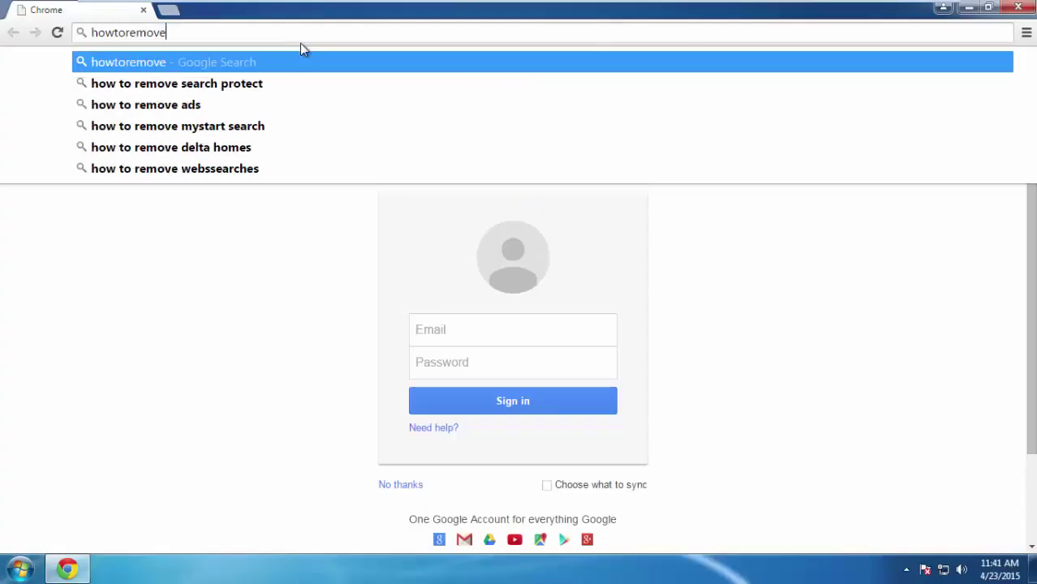
{"action": "type", "text": ".guide"}
{"action": "key", "text": "Return"}
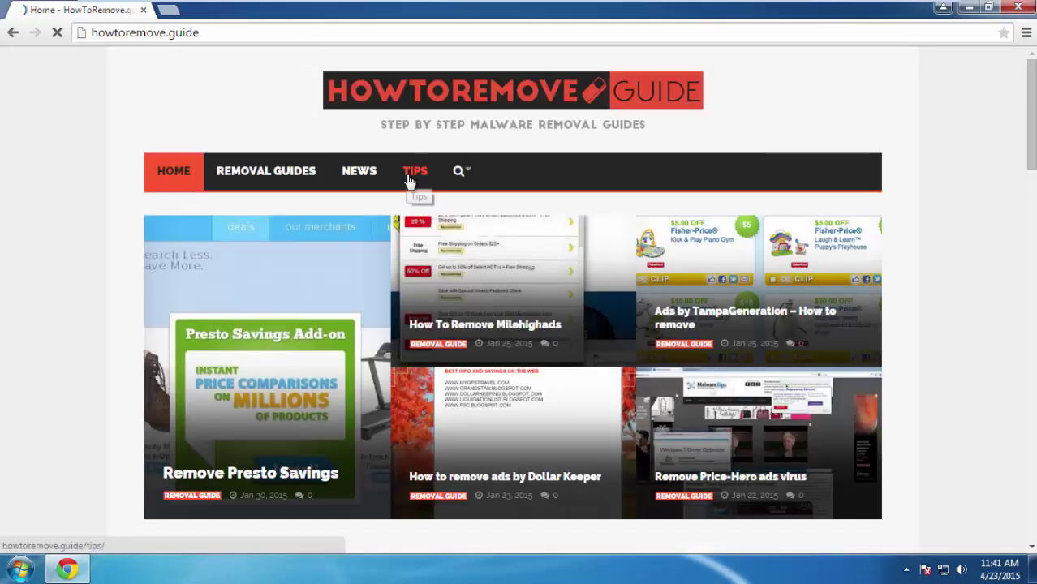
{"action": "left_click", "coordinate": [414, 174]}
{"action": "left_click", "coordinate": [202, 349]}
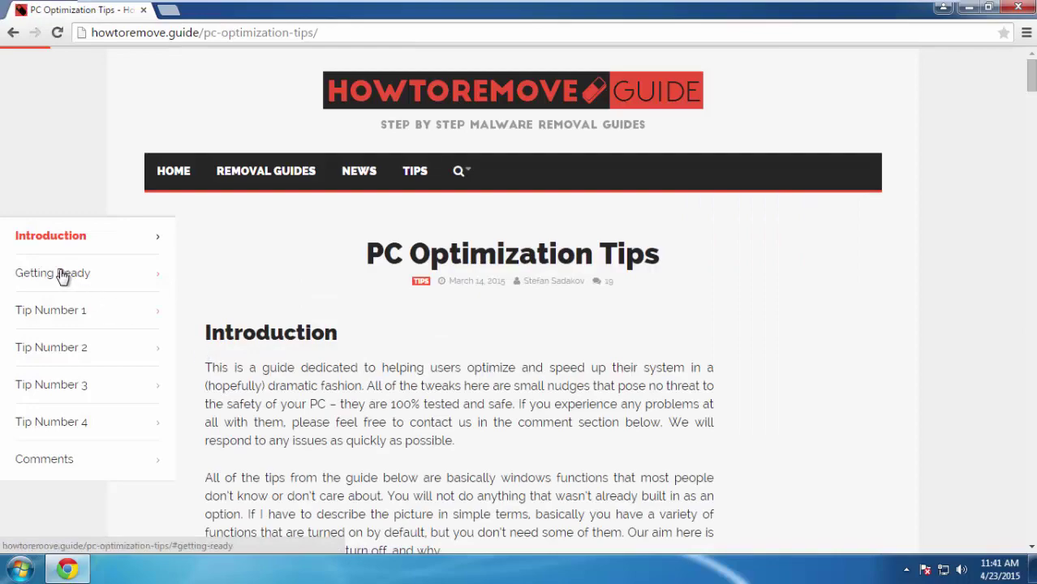
Jump through the article's sections, from Getting Ready to Tip Number 4
{"action": "left_click", "coordinate": [63, 275]}
{"action": "left_click", "coordinate": [69, 169]}
{"action": "left_click", "coordinate": [61, 204]}
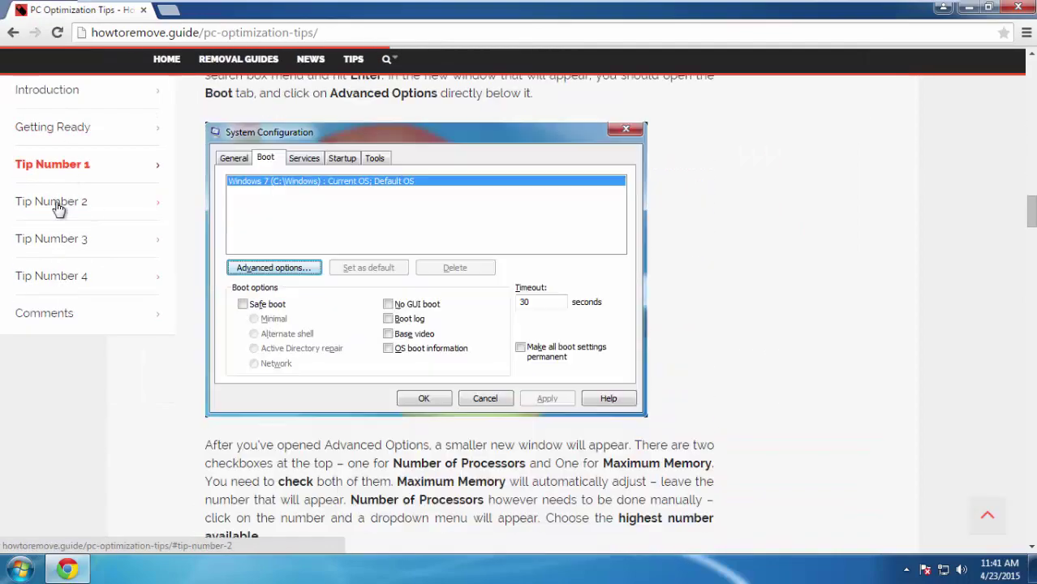
{"action": "left_click", "coordinate": [59, 243]}
{"action": "left_click", "coordinate": [59, 277]}
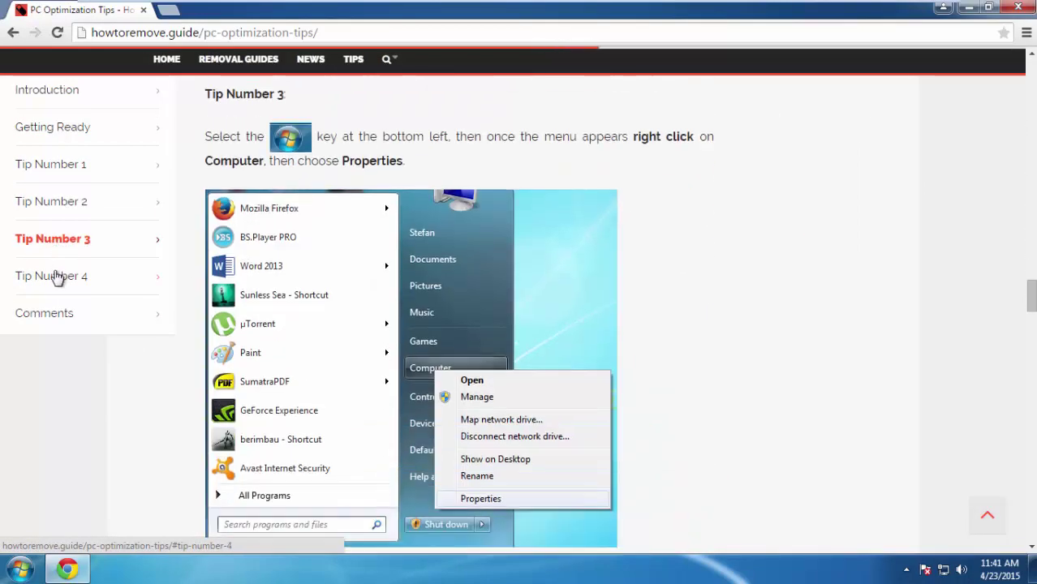